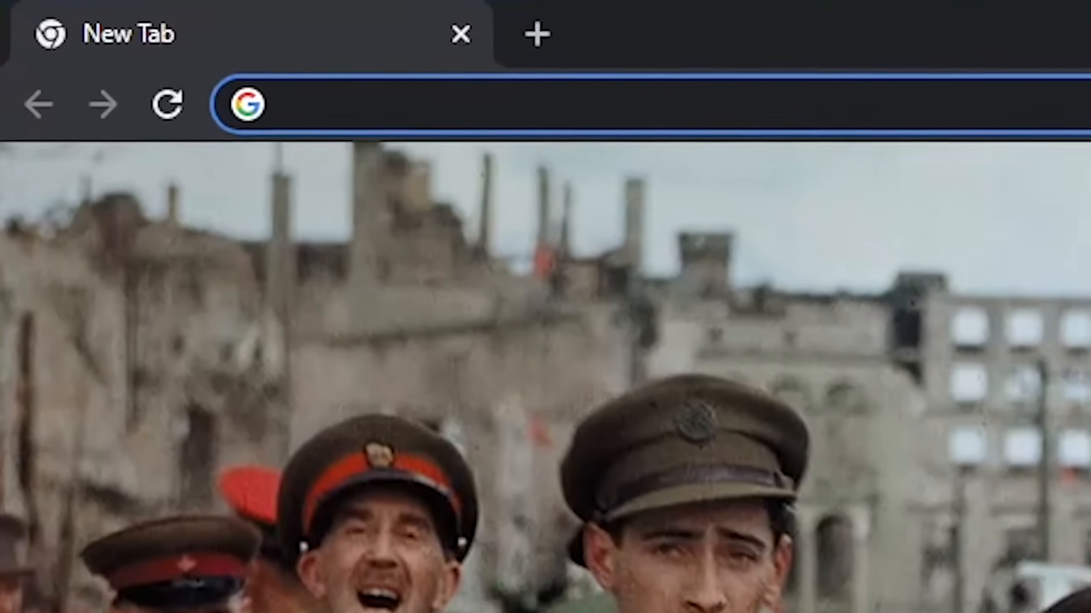
- Open the canva.com website in the browser
type("ca")
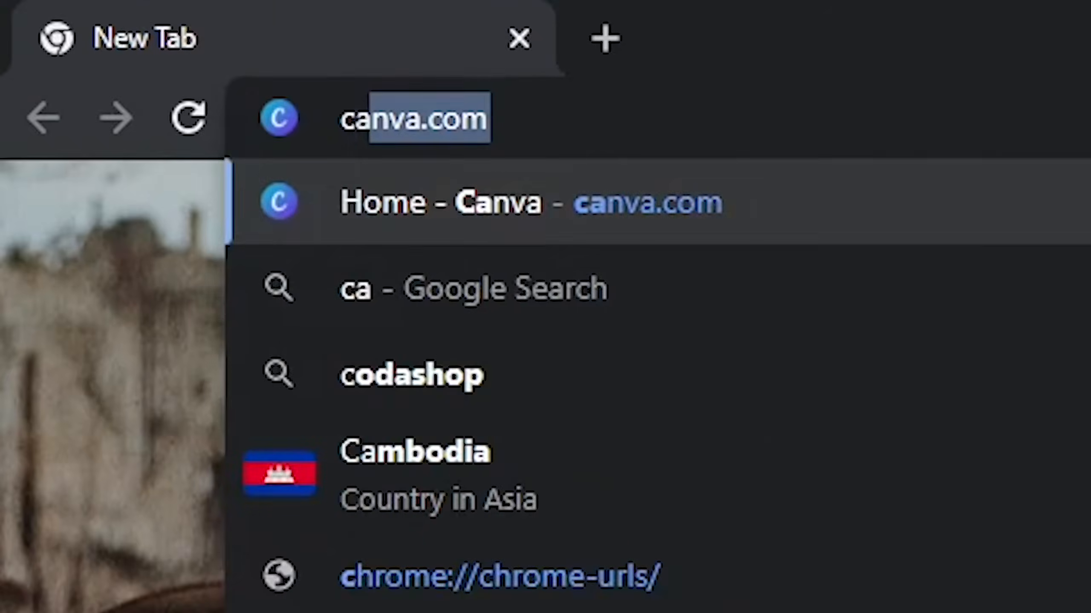
type("nva.com")
key("Return")
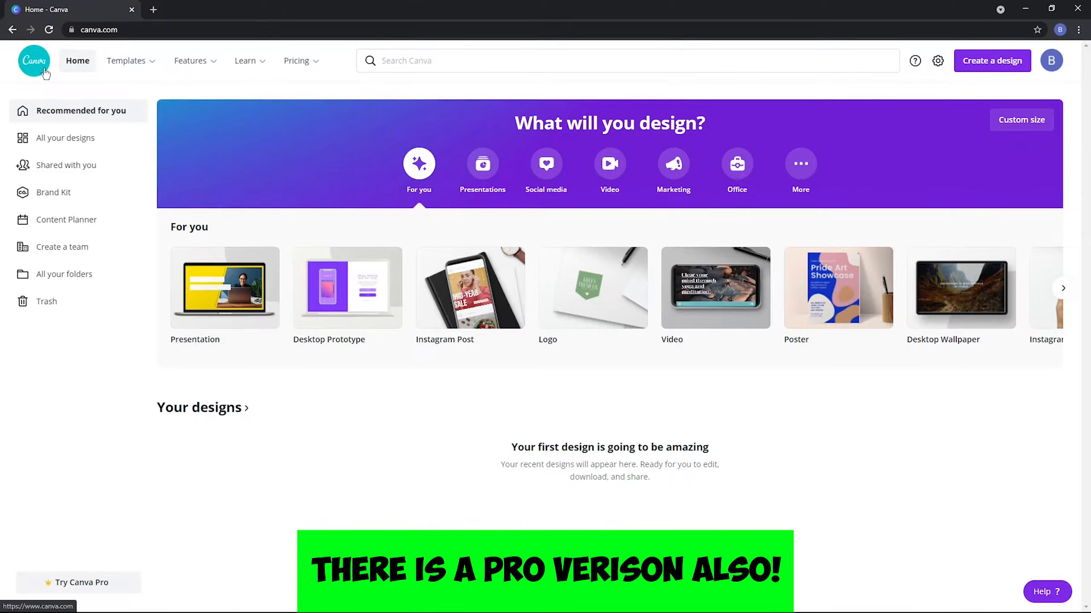
- Search Canva for the YouTube Thumbnail format, 1280 × 720 px, and create a blank design from it
mouse_move(130, 60)
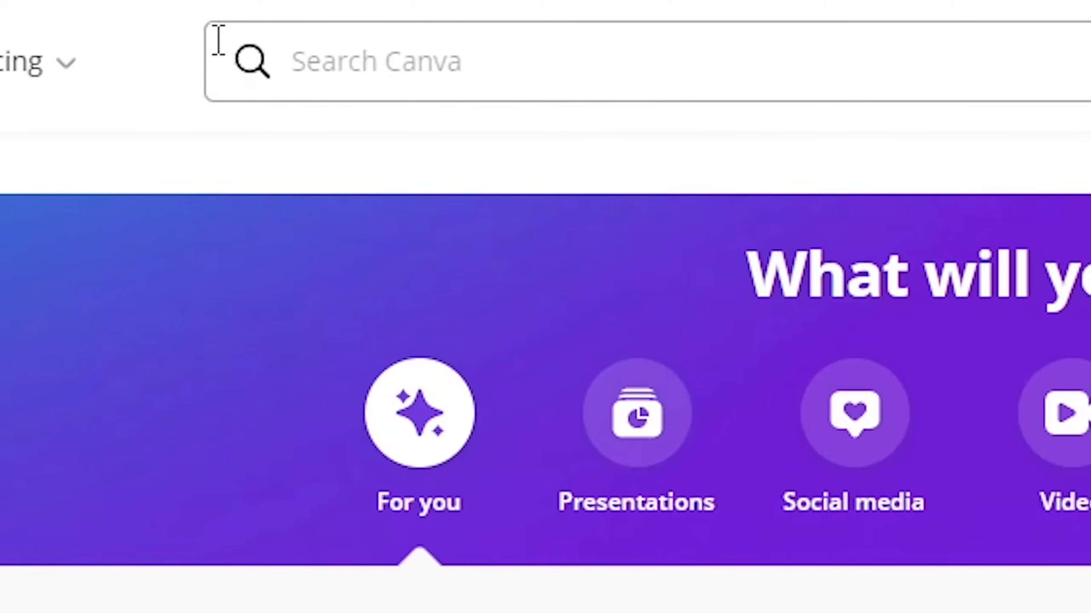
left_click(444, 39)
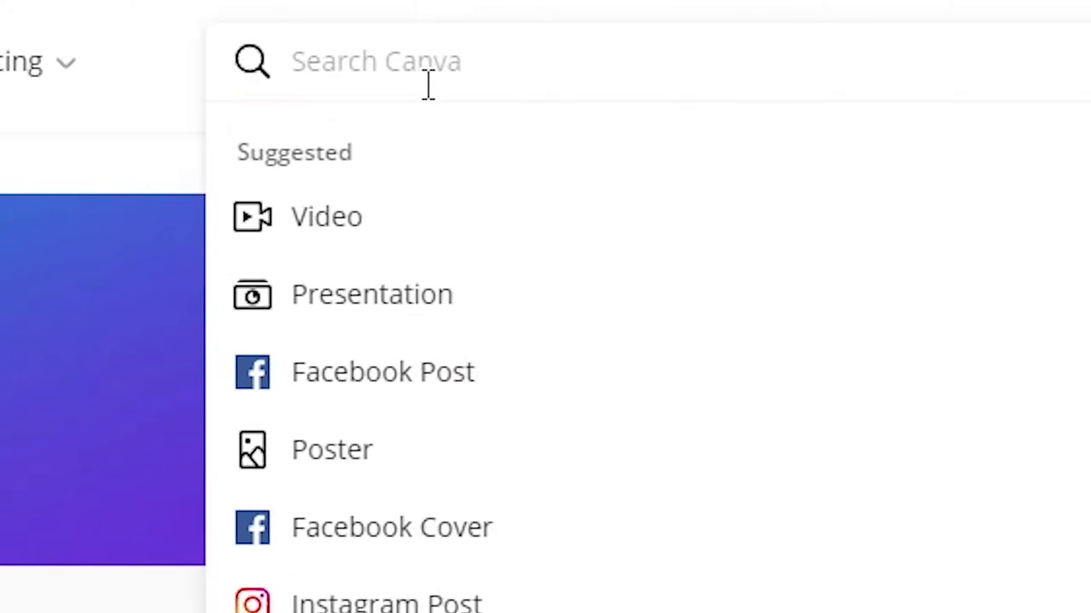
type("youtube thu")
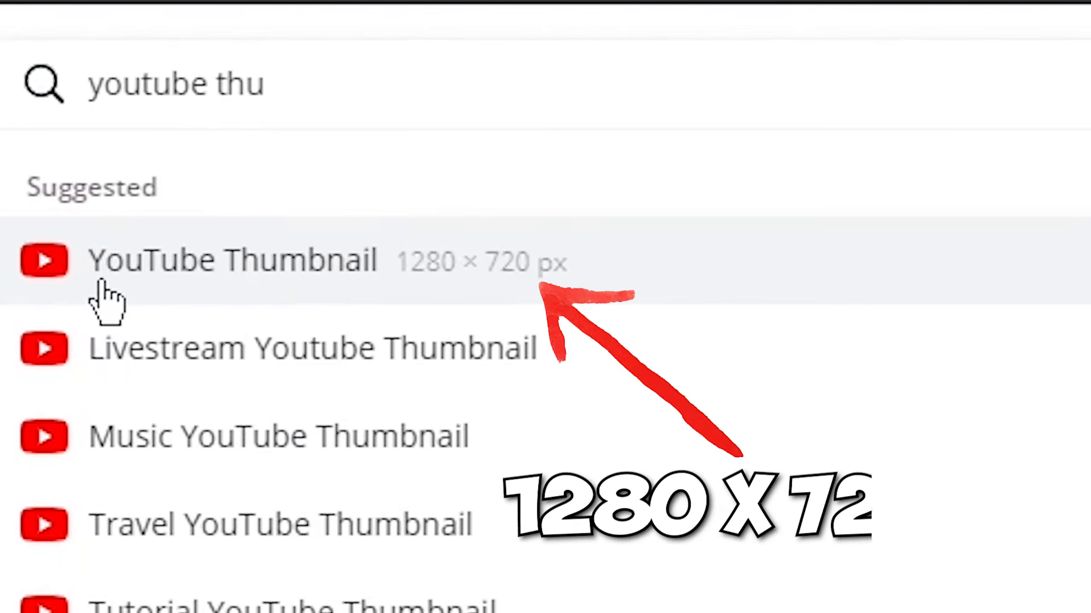
left_click(394, 292)
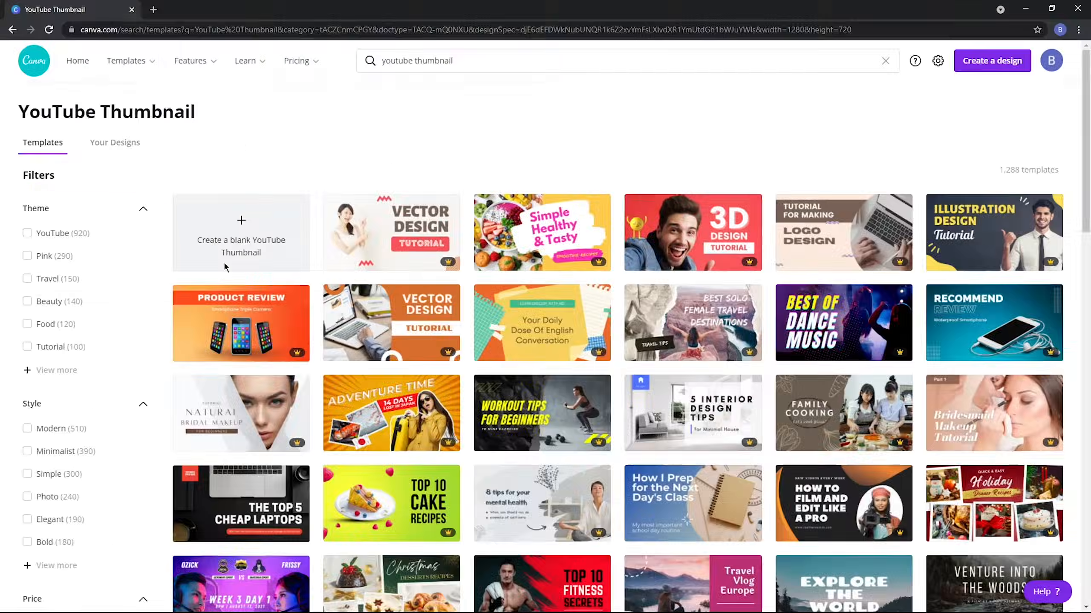
left_click(640, 498)
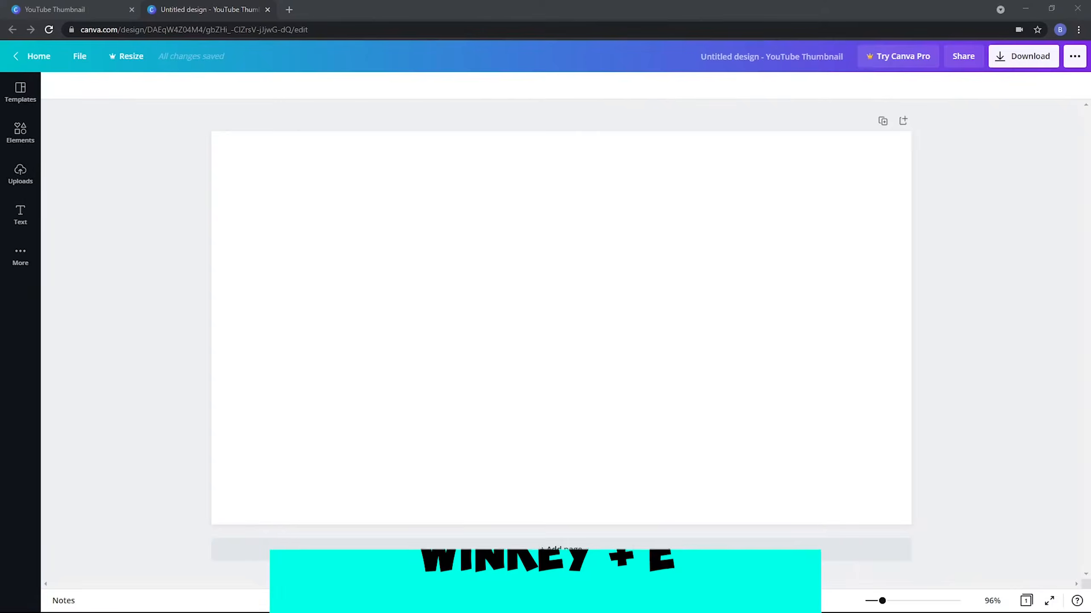
- Switch to File Explorer, open the War Thunder video dated 2021-08-02 from the Captures folder, and pause it near its start
key("super+e")
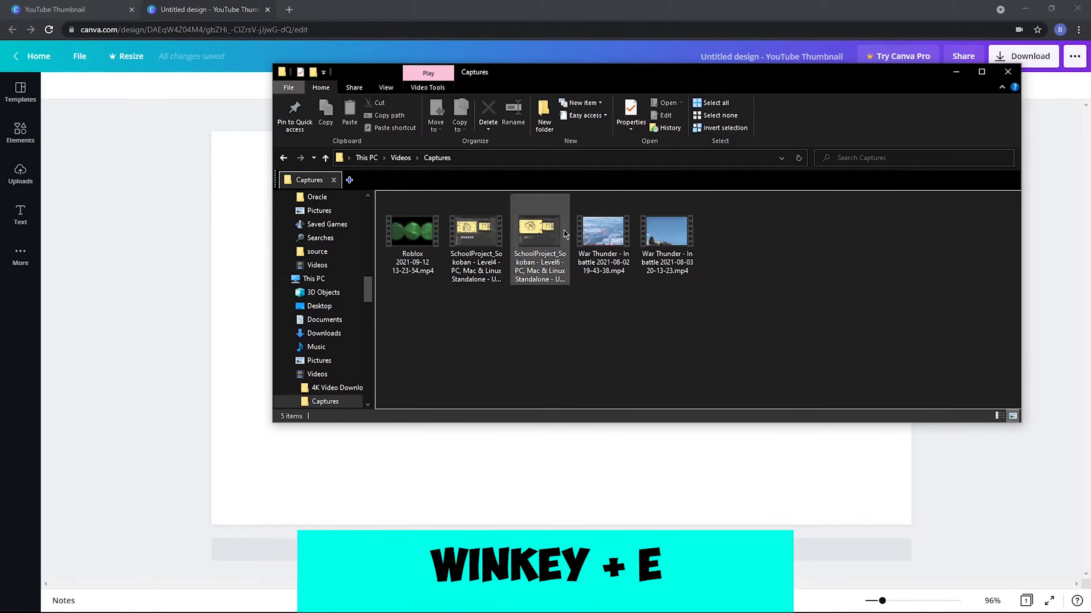
double_click(605, 251)
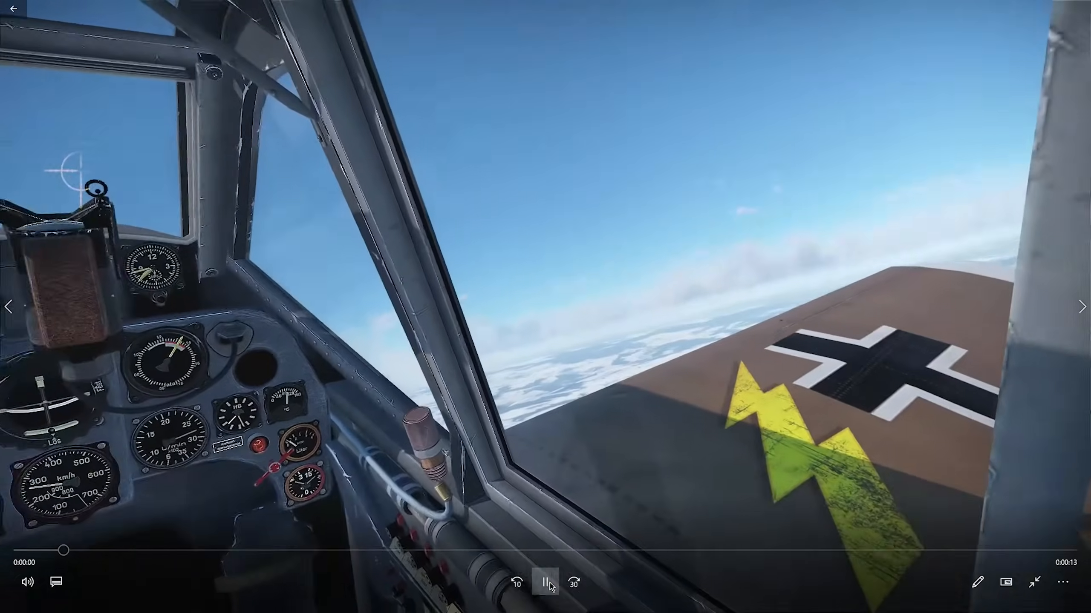
left_click(550, 585)
left_click_drag(67, 552, 53, 558)
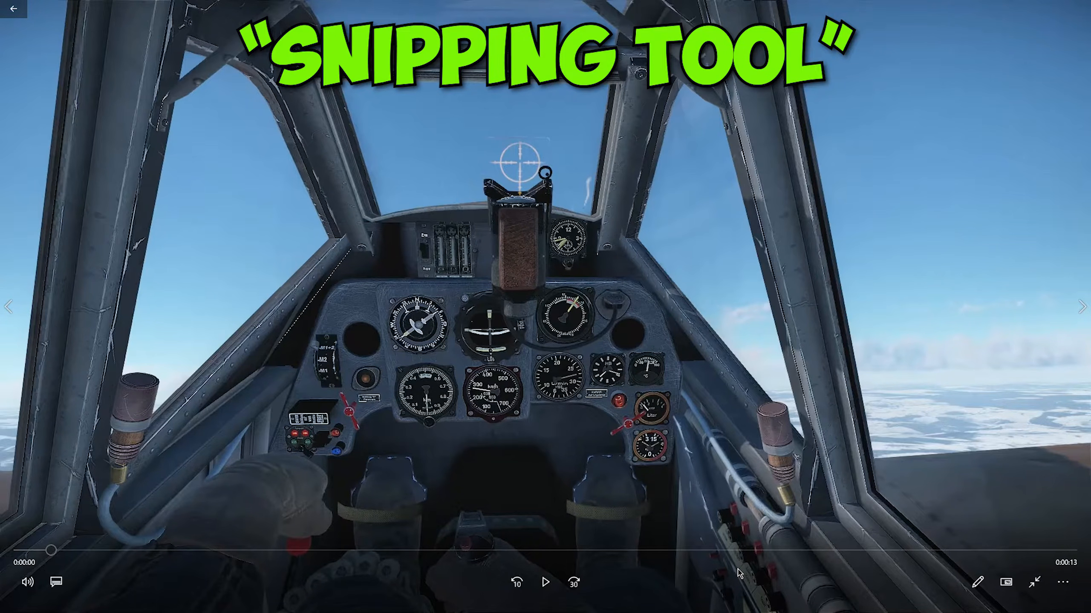
- Take a screen snip of the paused cockpit frame and paste it into the Canva thumbnail, enlarged toward the page corner
key("super+shift+s")
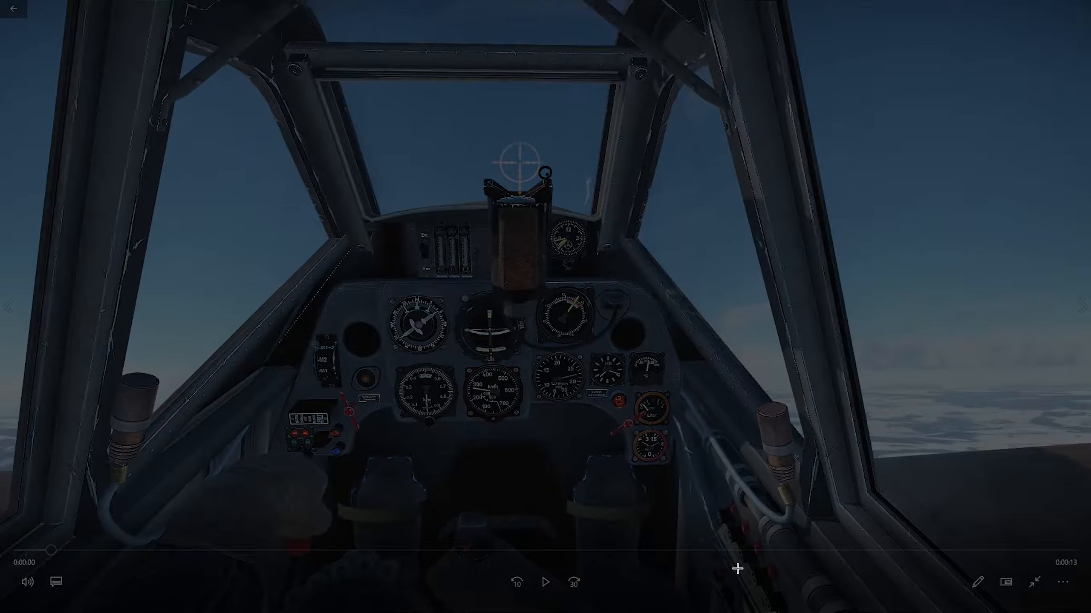
left_click_drag(48, 13, 1000, 530)
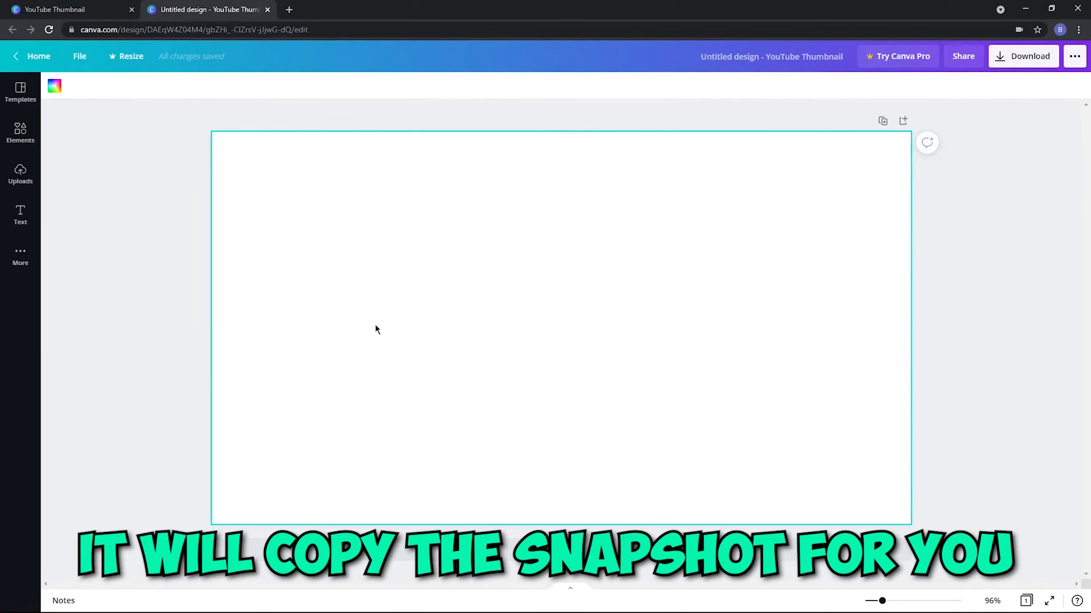
key("ctrl+v")
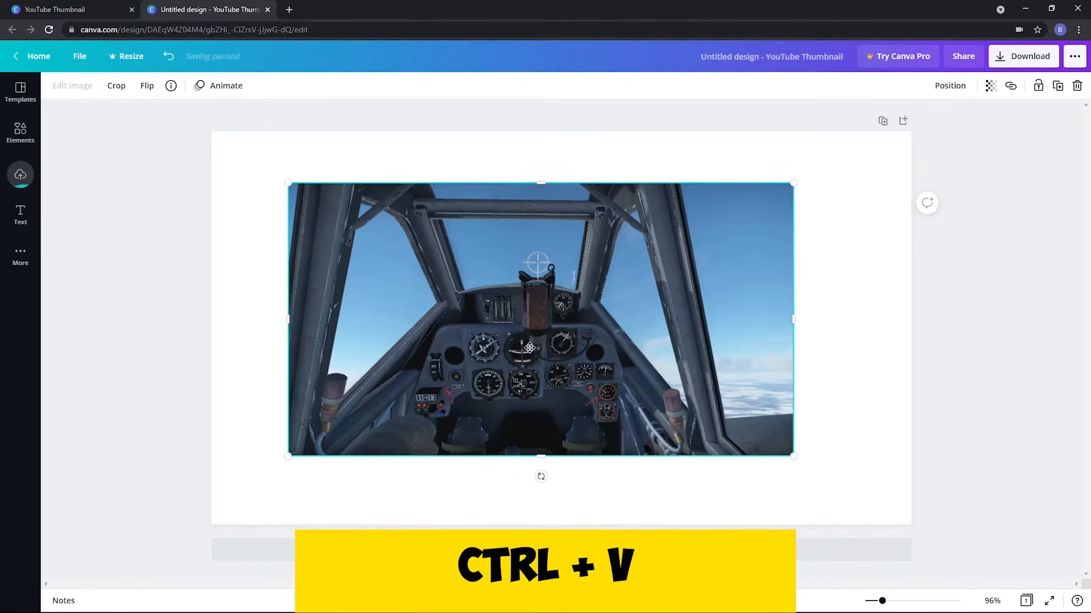
left_click_drag(715, 405, 925, 504)
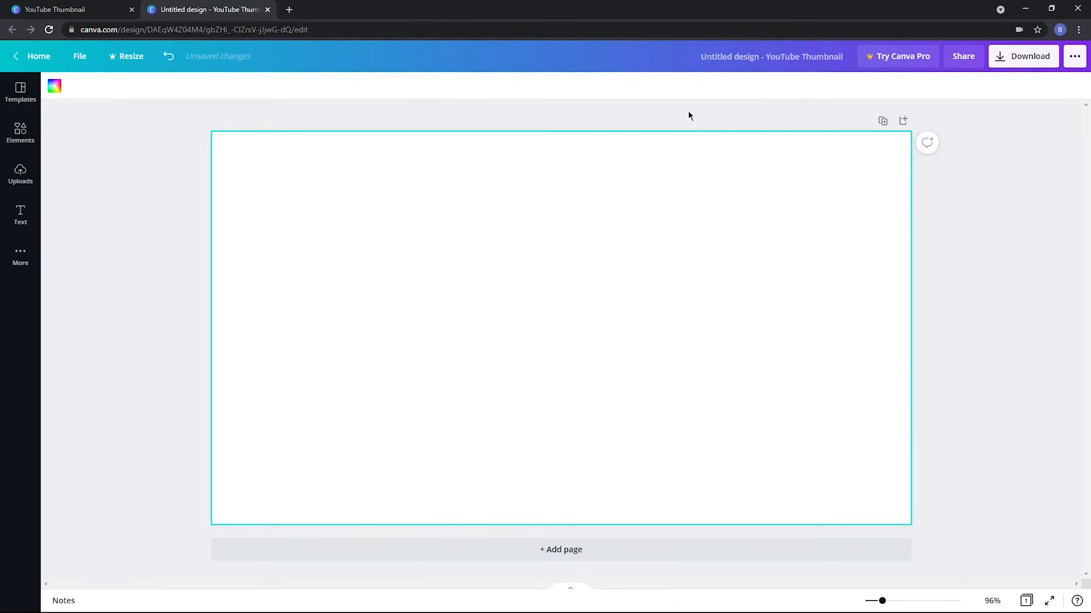
- Search Google Images in a new browser tab for "abstract wallpaper 4k"
left_click(289, 9)
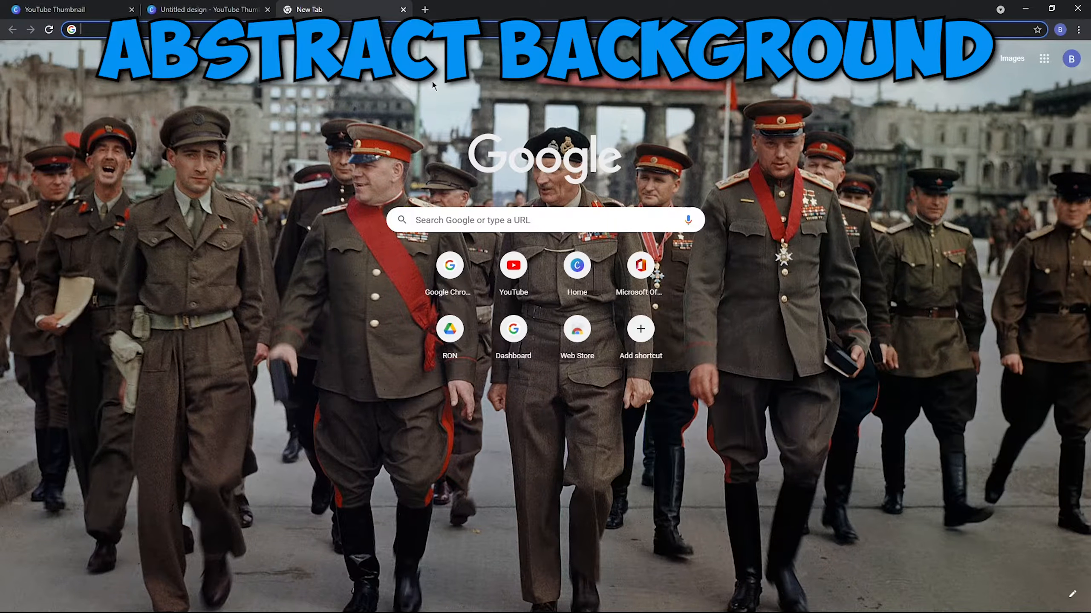
type("abt")
key("BackSpace")
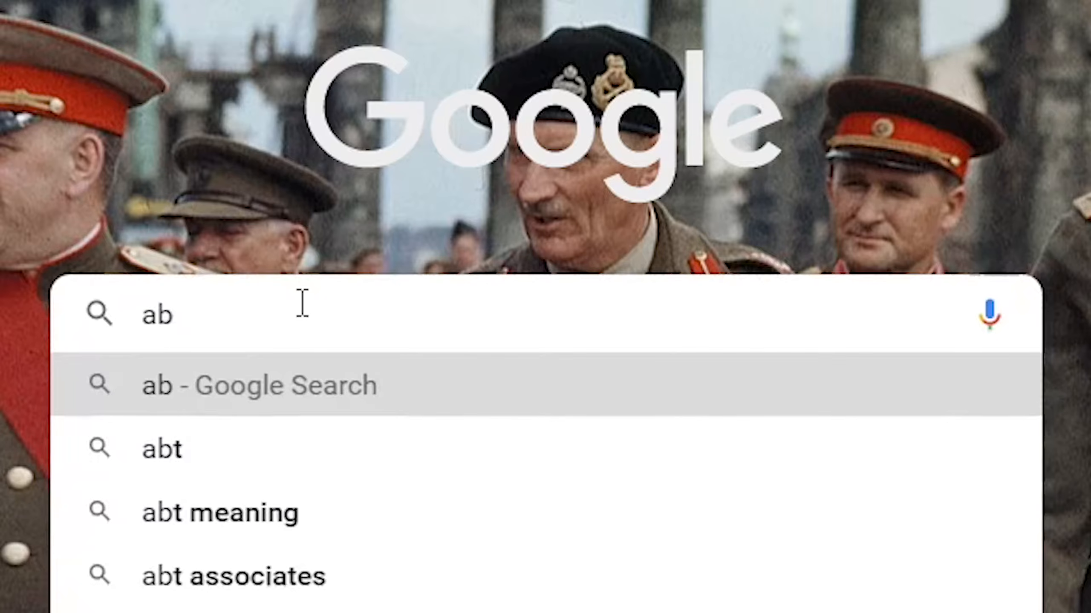
type("stract ")
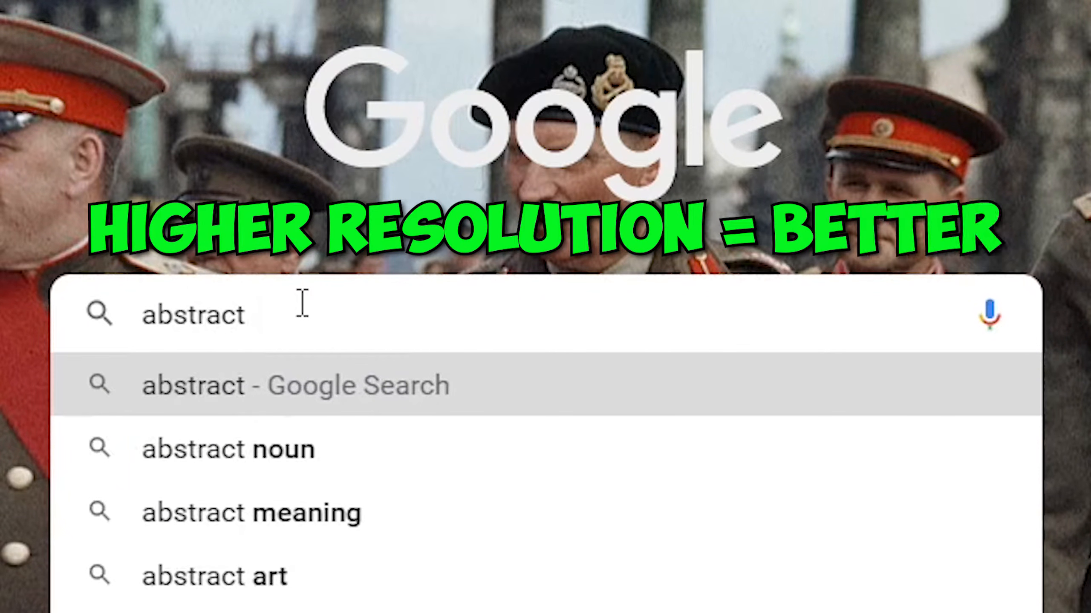
type("wallpaper 4k")
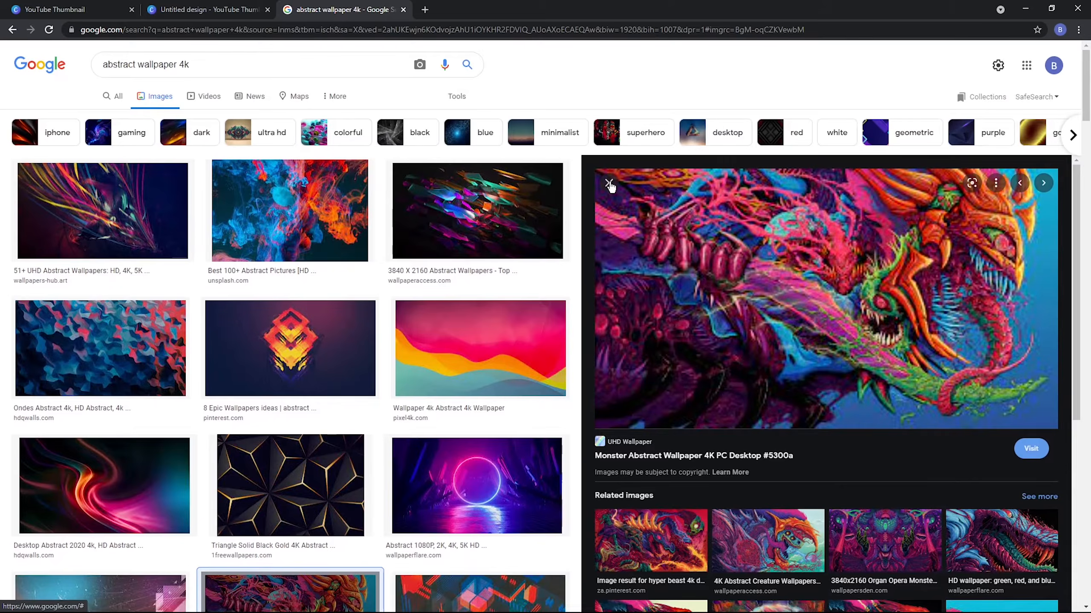
- Browse the abstract wallpapers and copy the 3840 × 2160 Dark Abstract Black Minimal Wallpaper image
key("Escape")
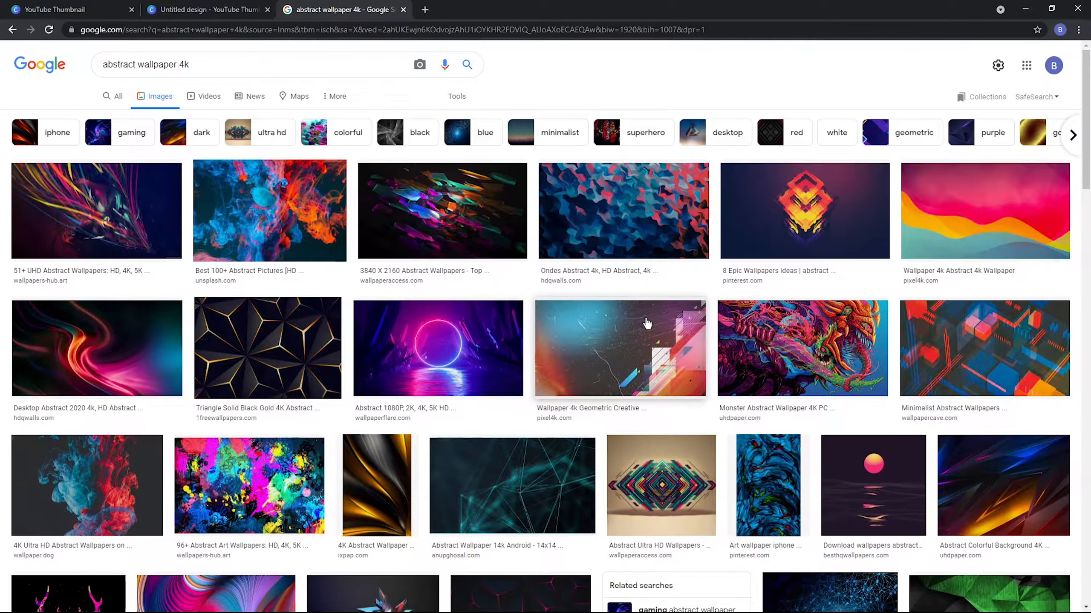
left_click(1014, 224)
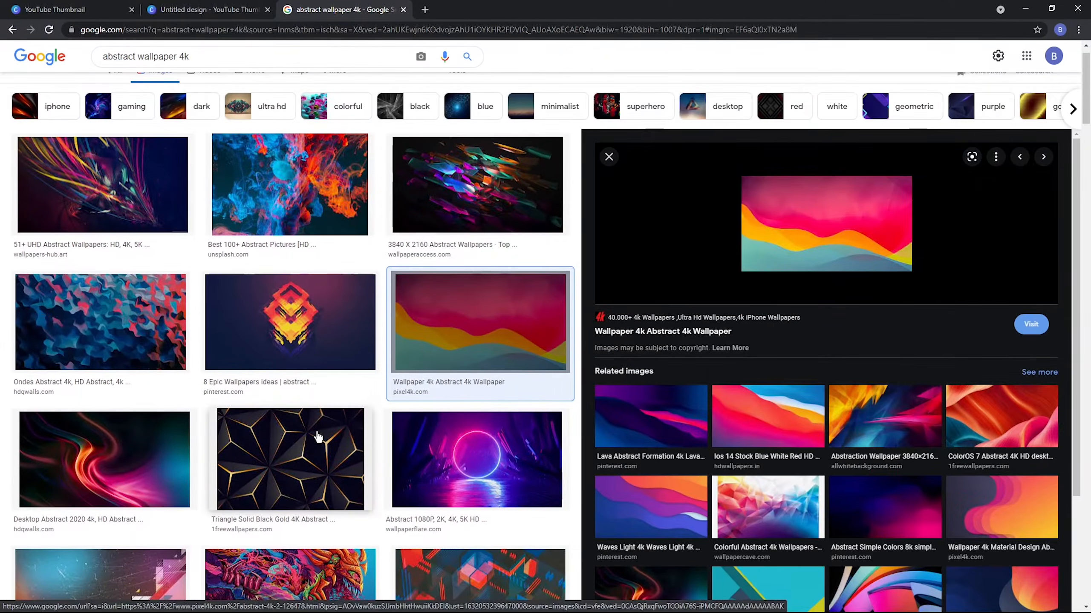
left_click(317, 438)
scroll(855, 306, "down", 2)
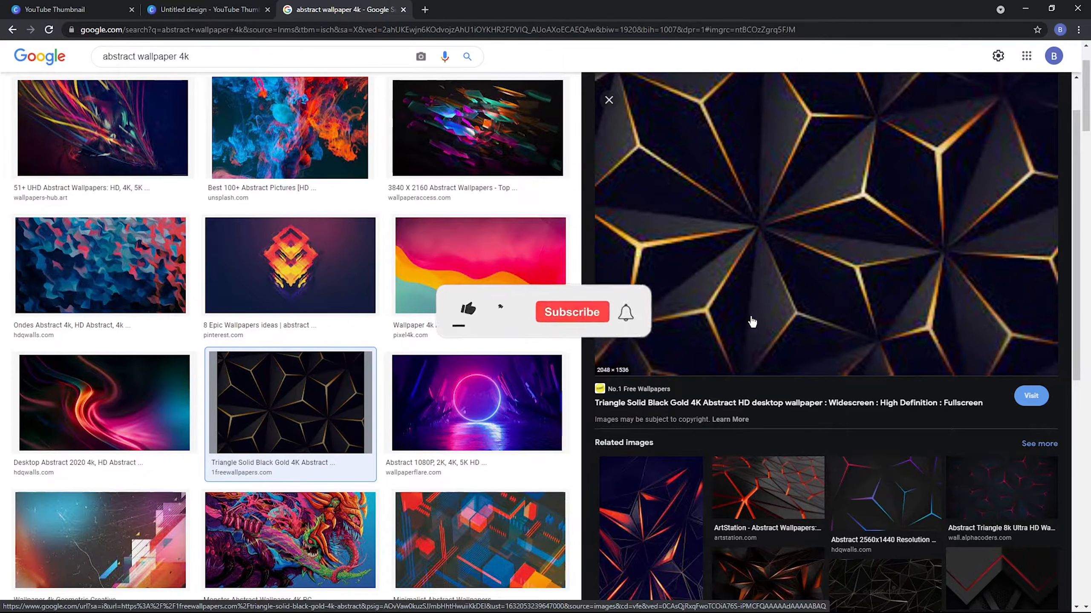
scroll(749, 314, "down", 6)
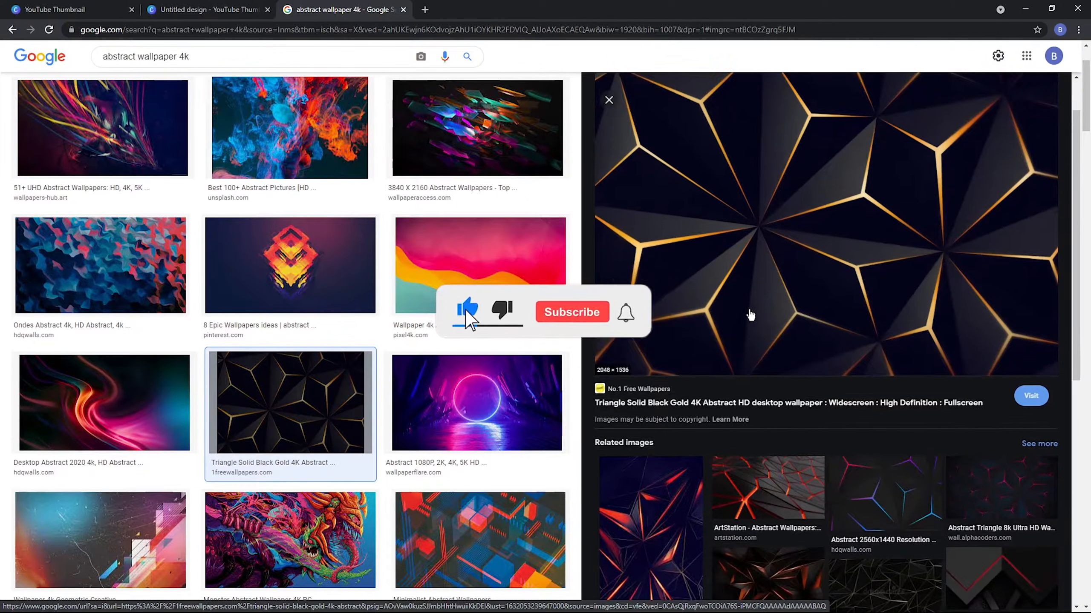
left_click(762, 474)
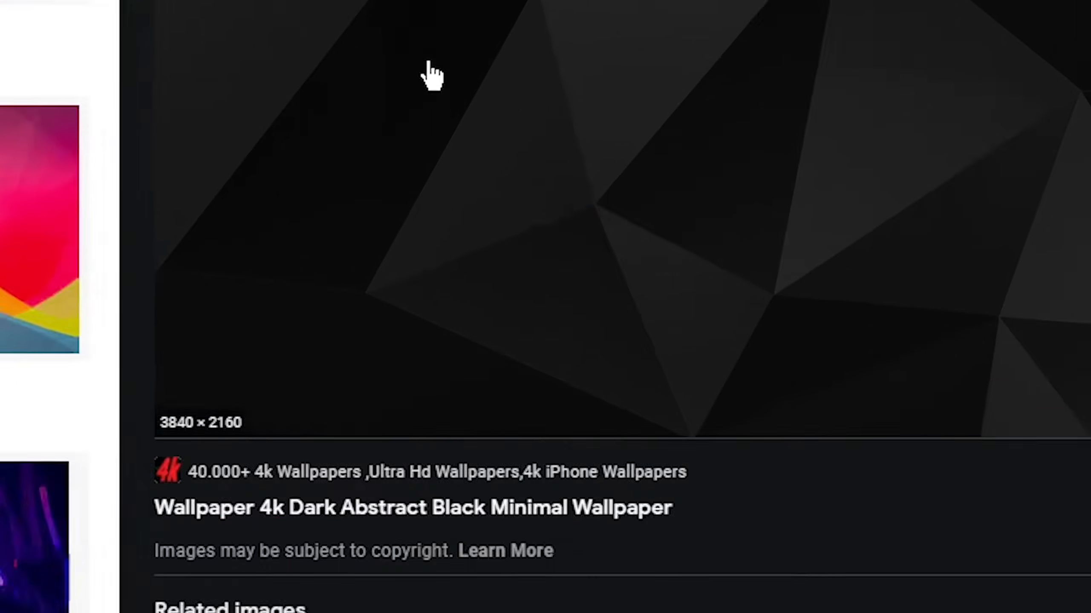
right_click(694, 212)
left_click(733, 332)
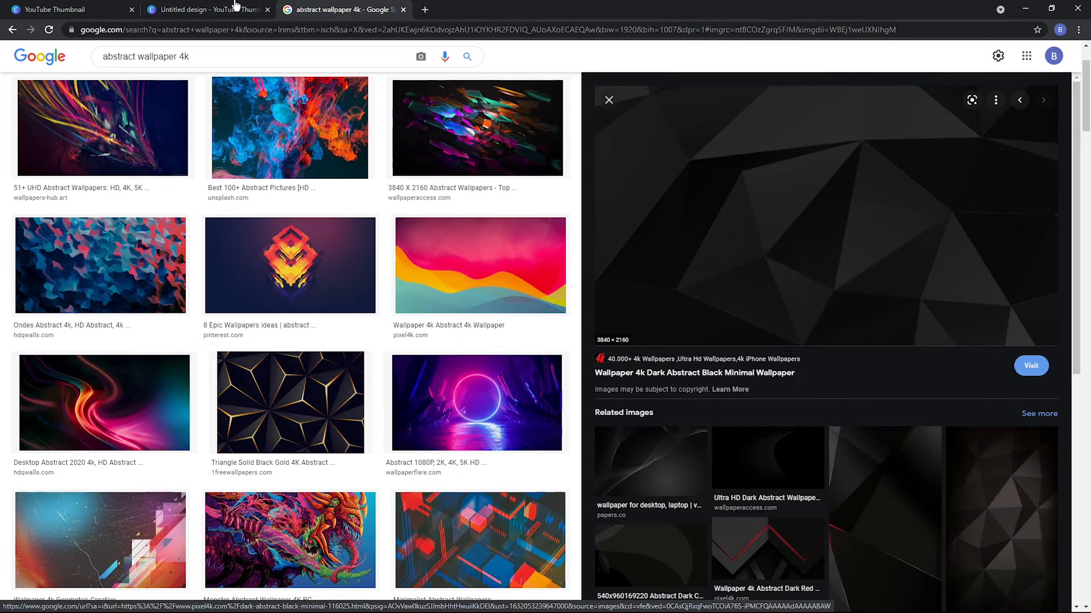
- Paste the black wallpaper into the Canva thumbnail and enlarge it to fill the whole page as the background
left_click(235, 6)
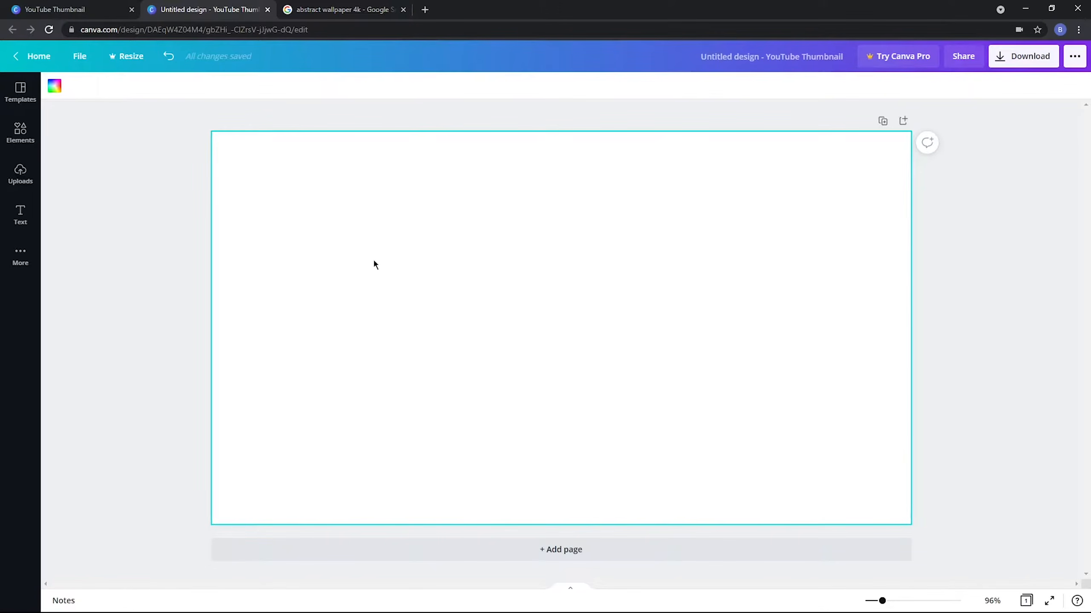
key("ctrl+v")
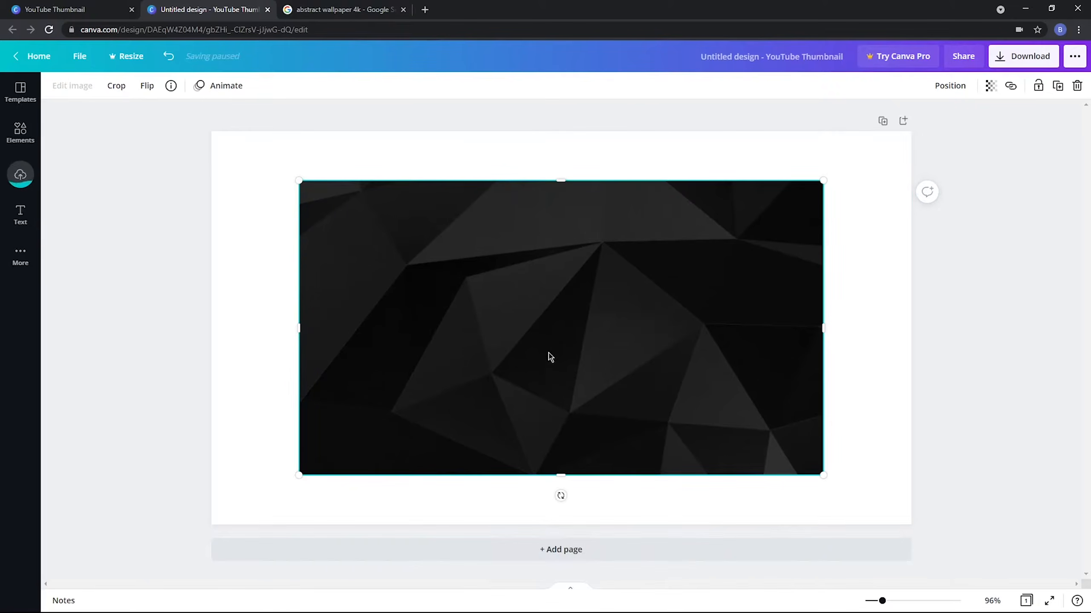
left_click_drag(551, 379, 454, 320)
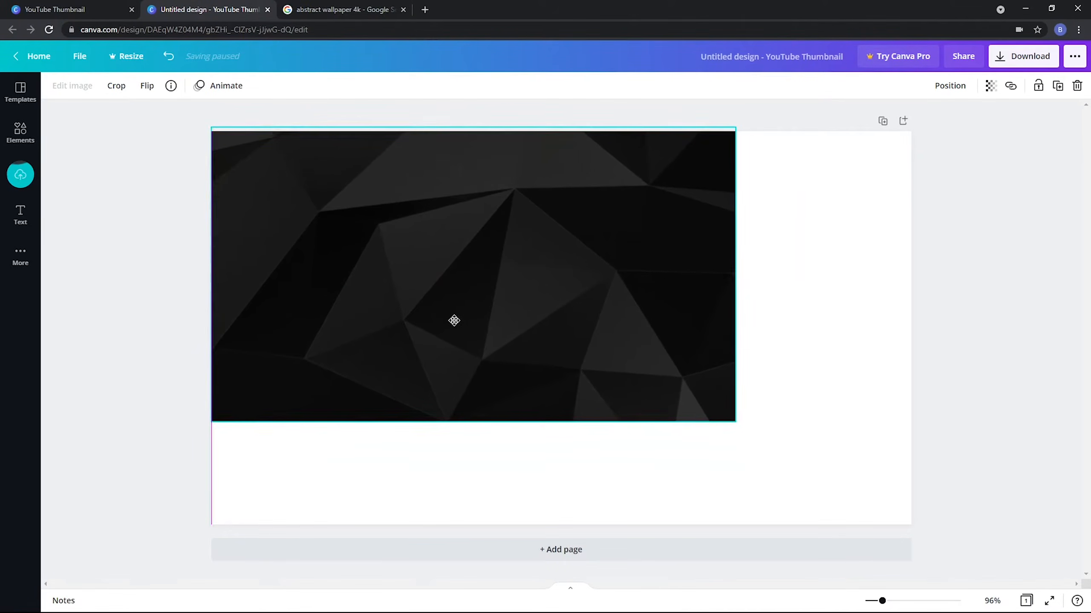
left_click_drag(725, 420, 928, 510)
left_click(983, 350)
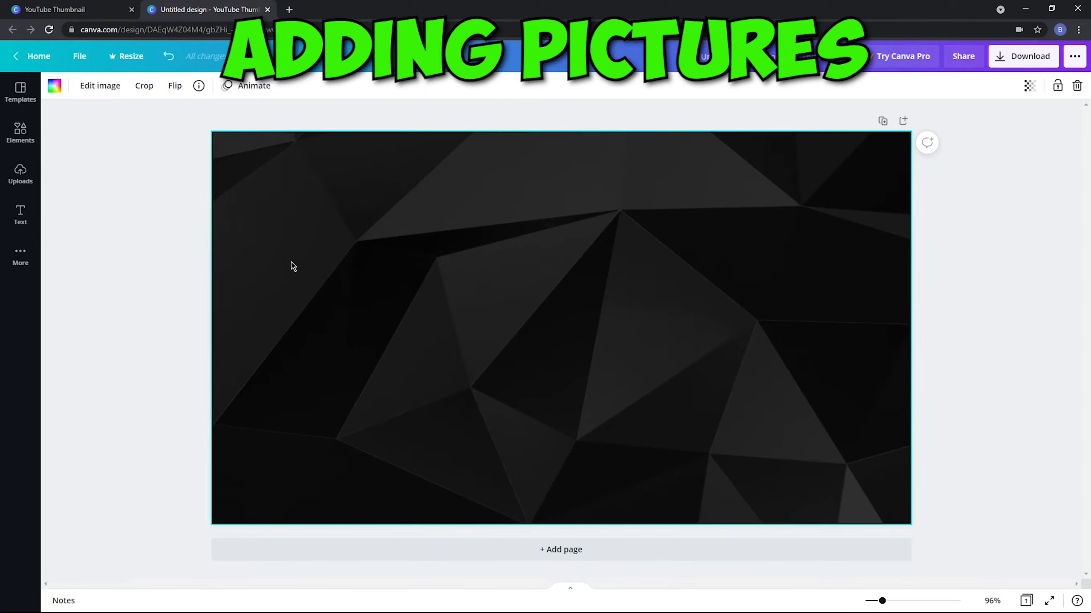
- Search Google Images in a new browser tab for "youtube logo png"
left_click(288, 9)
left_click(486, 213)
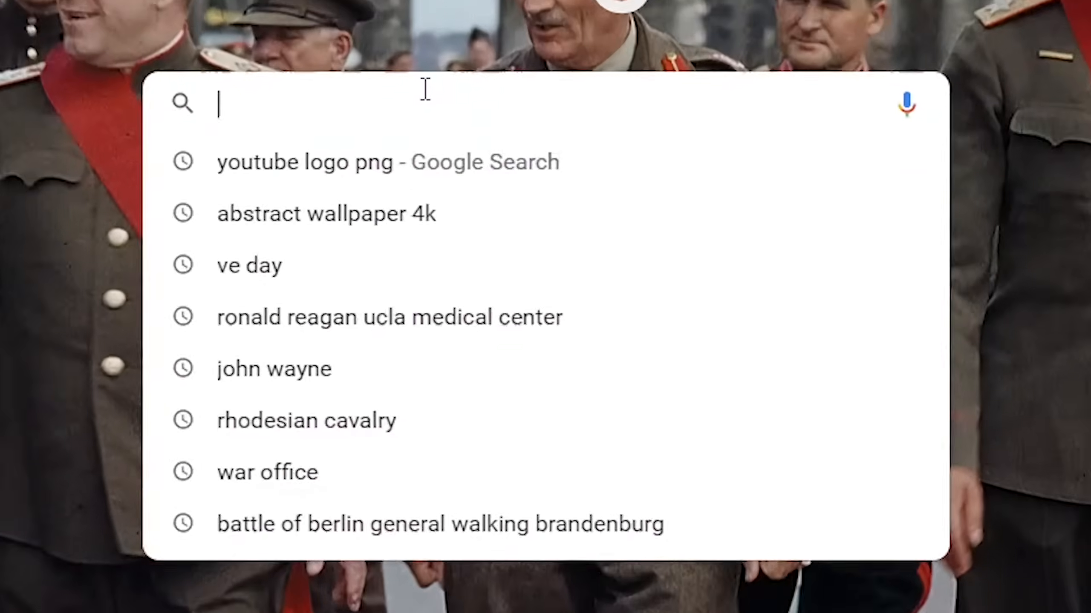
type("youtube logo p")
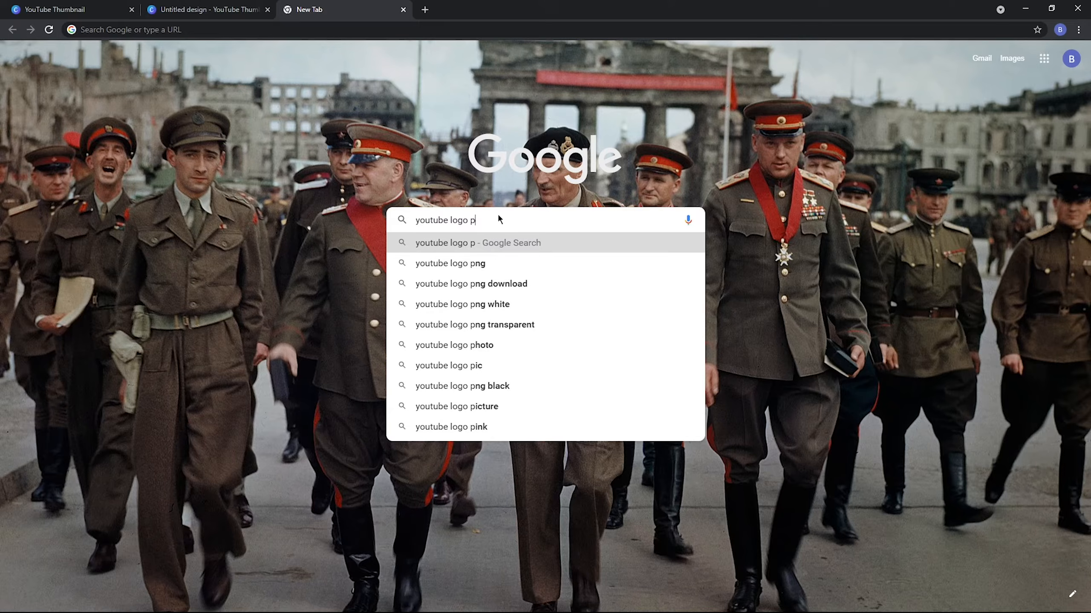
type("ng")
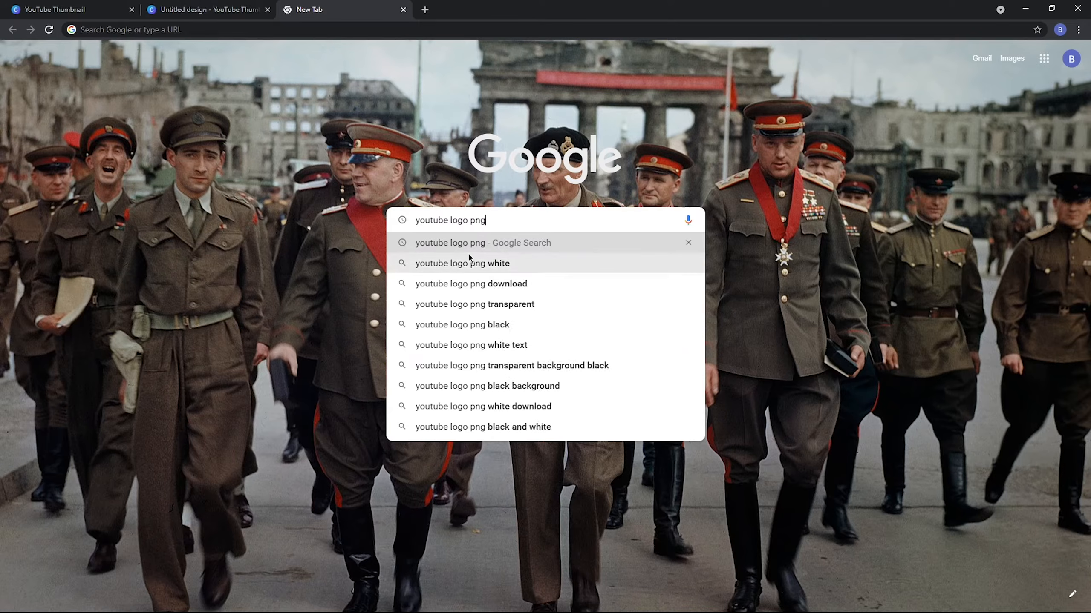
left_click(499, 248)
left_click(233, 165)
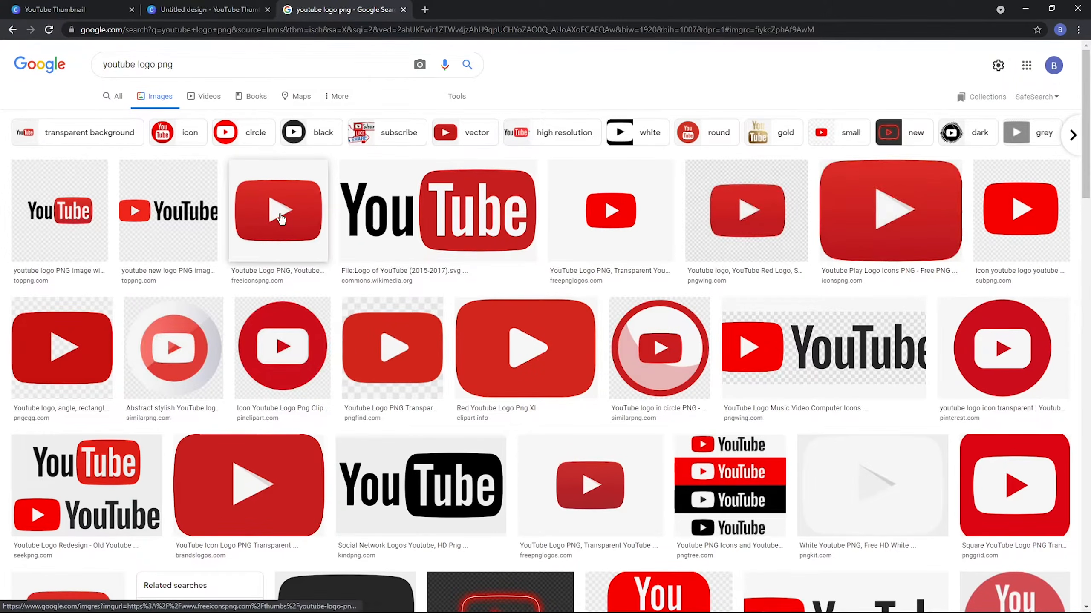
- Copy the red play-button YouTube logo with transparent background from the FreeIconsPNG result
left_click(283, 227)
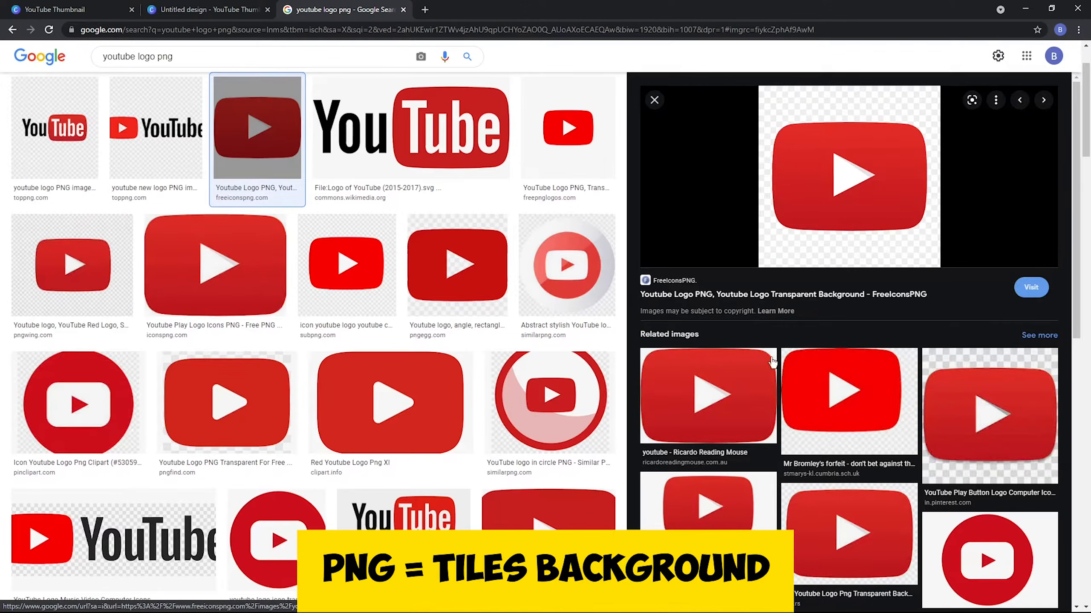
right_click(850, 215)
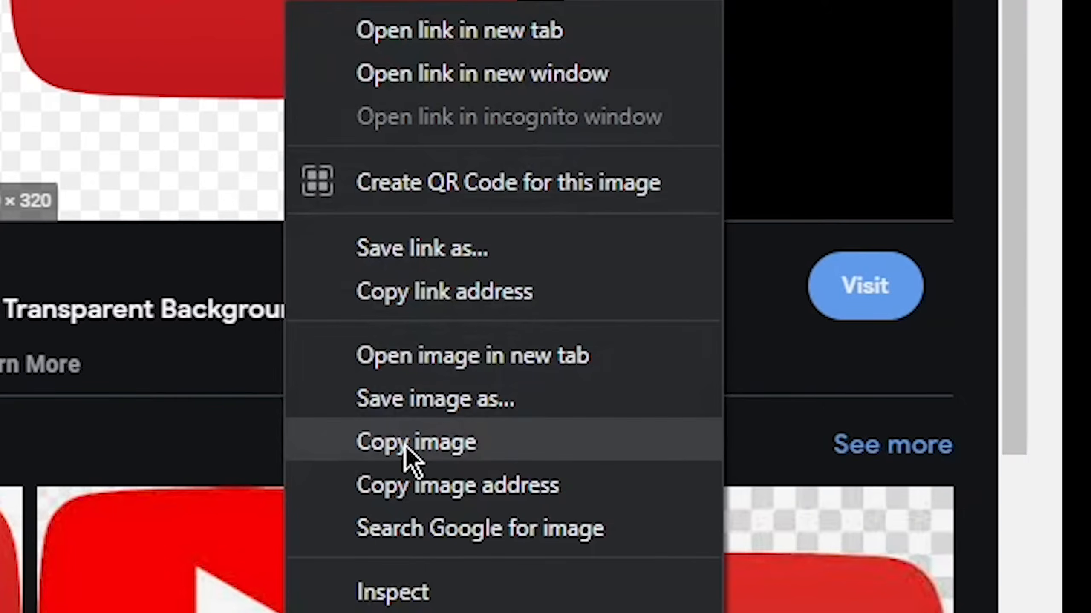
left_click(893, 339)
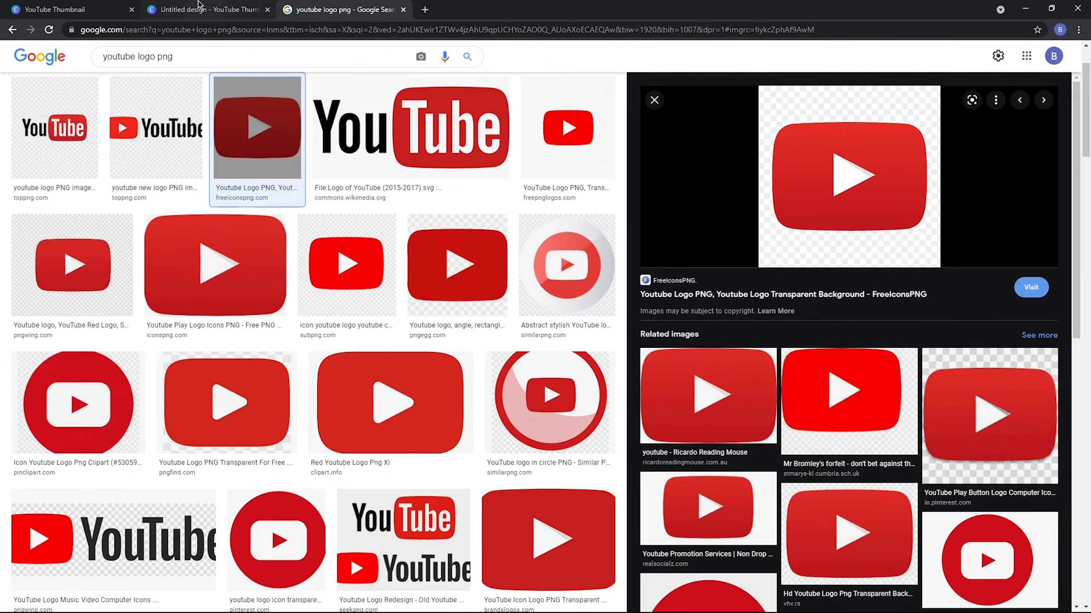
- Paste the copied YouTube logo into the Canva thumbnail and place it in the page's upper-left area
left_click(200, 6)
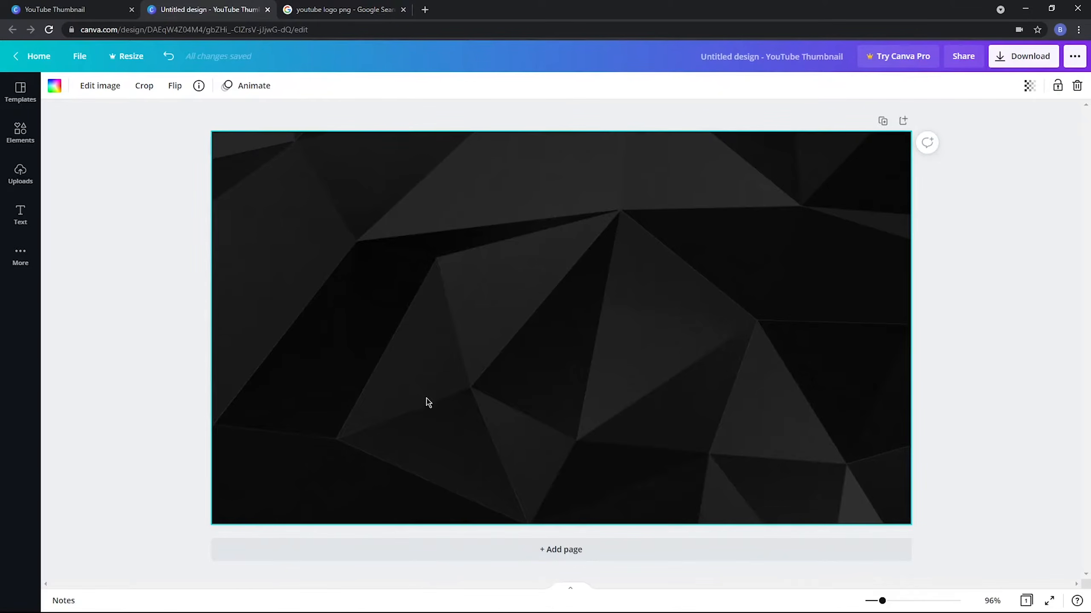
key("ctrl+v")
left_click_drag(562, 331, 318, 221)
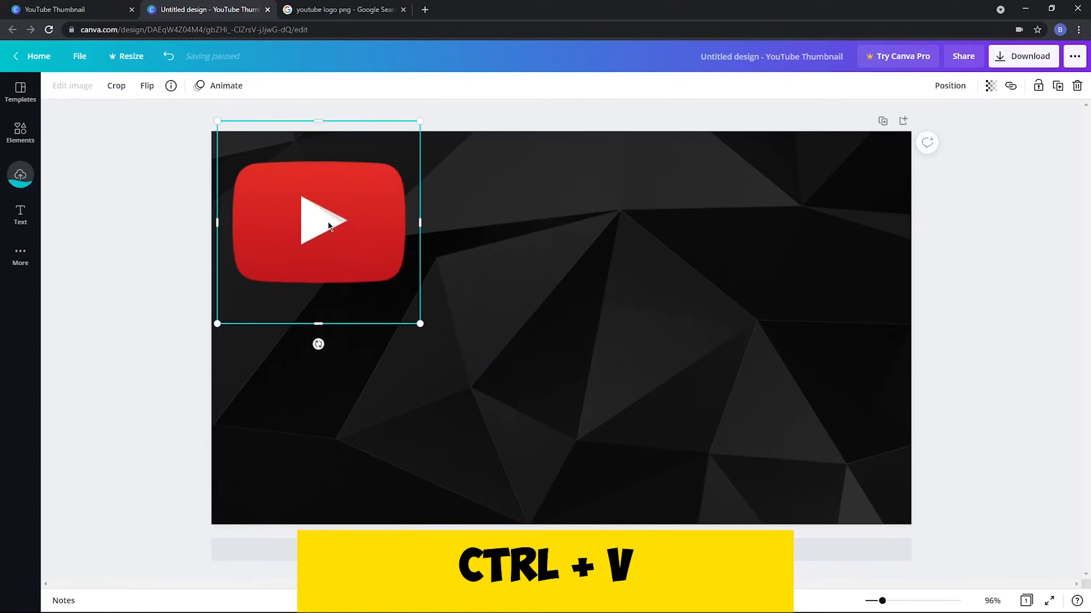
- Crop the empty transparent margins around the YouTube logo so the frame fits the red shape closely
left_click_drag(309, 515, 371, 428)
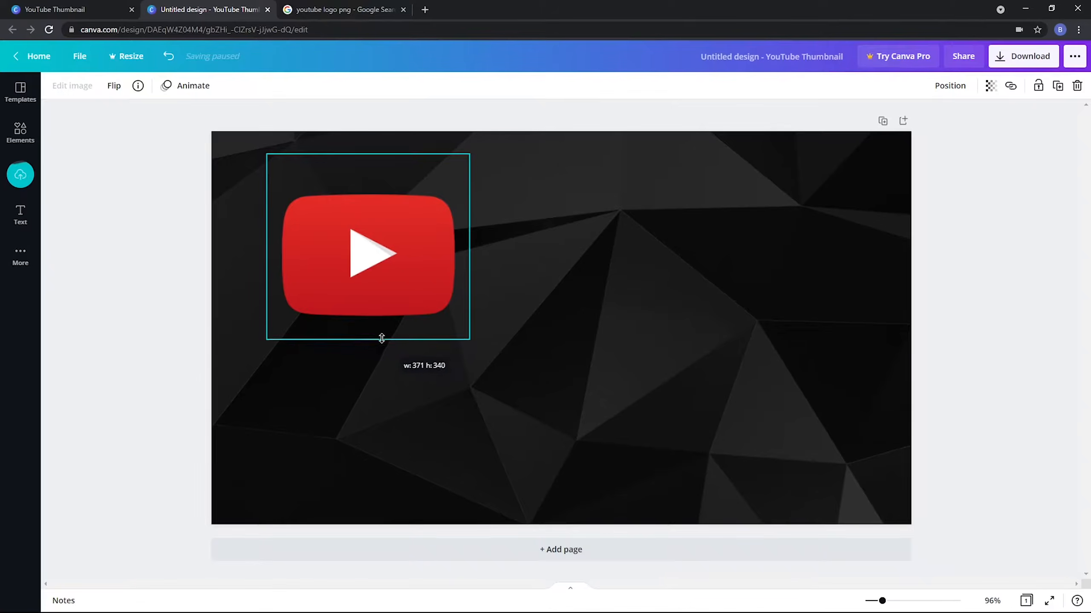
left_click_drag(406, 344, 458, 319)
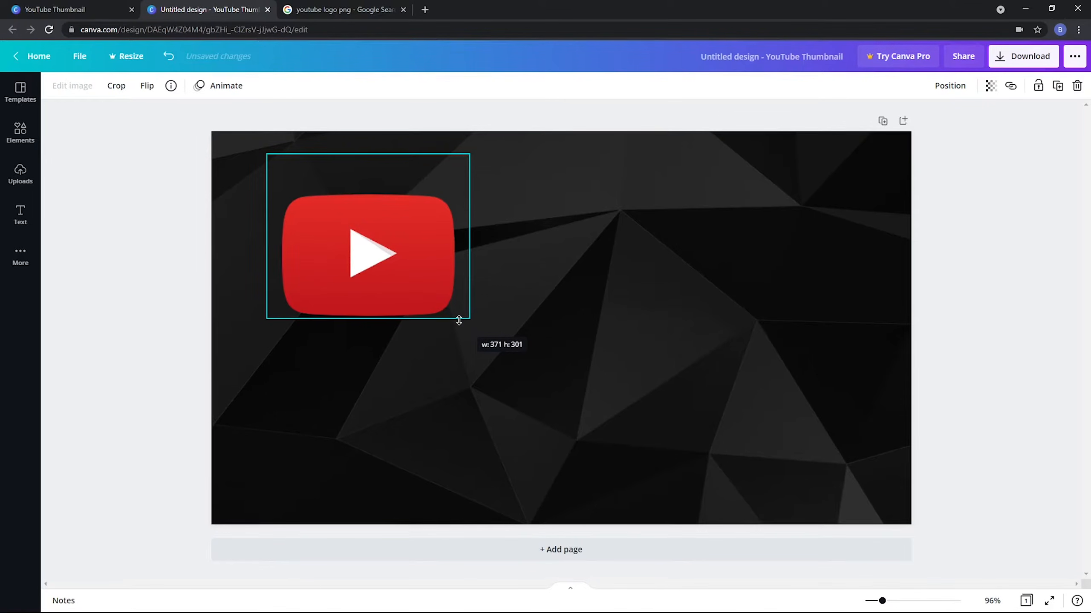
left_click_drag(473, 238, 457, 239)
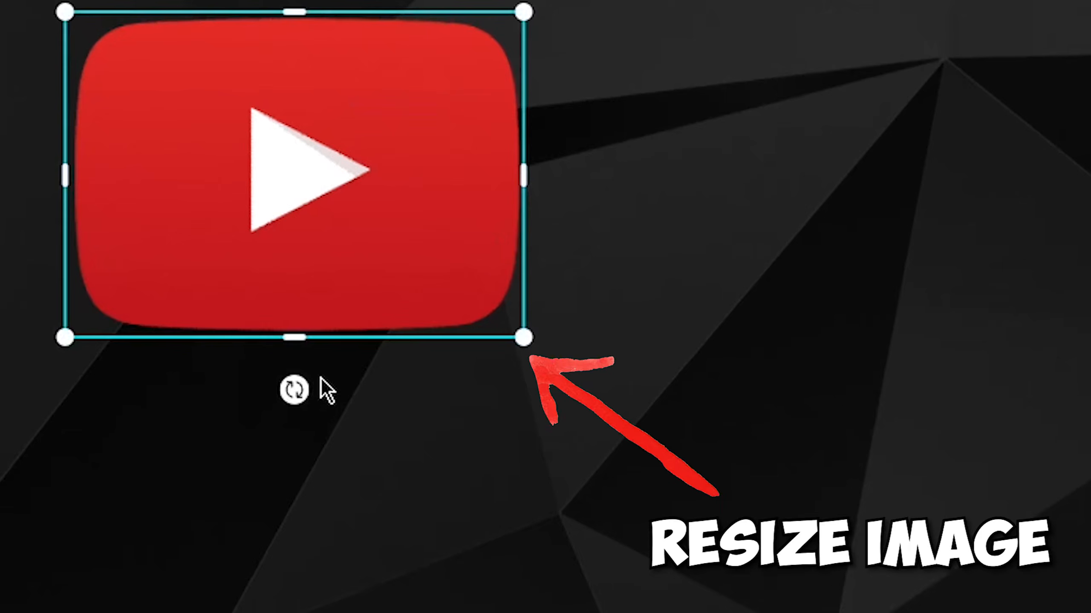
- Resize the cropped YouTube logo proportionally and rotate it to -15°
left_click_drag(524, 337, 608, 341)
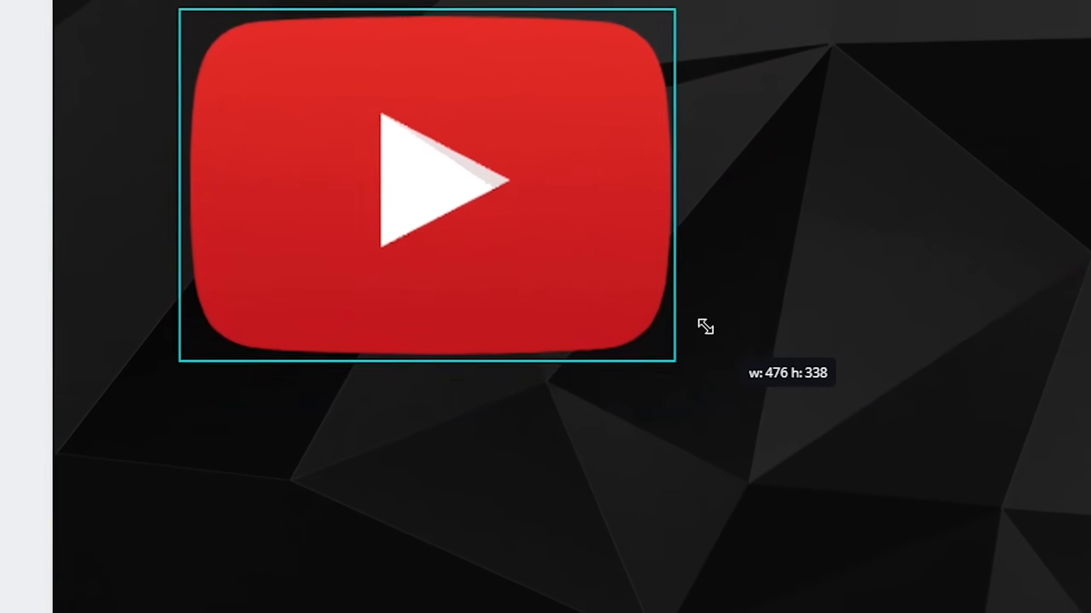
left_click_drag(705, 327, 595, 296)
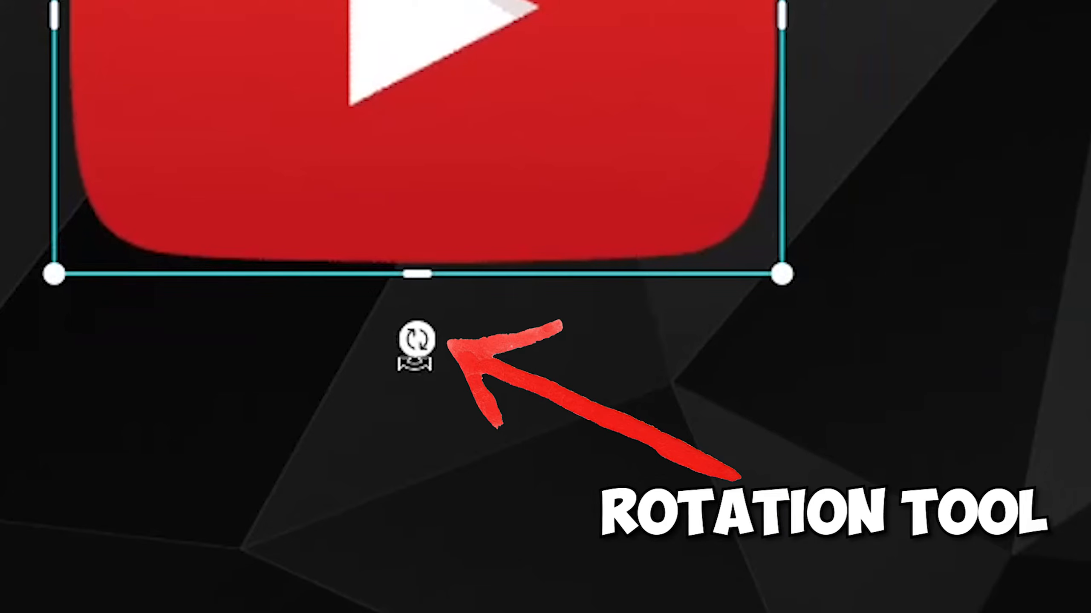
left_click_drag(415, 363, 527, 313)
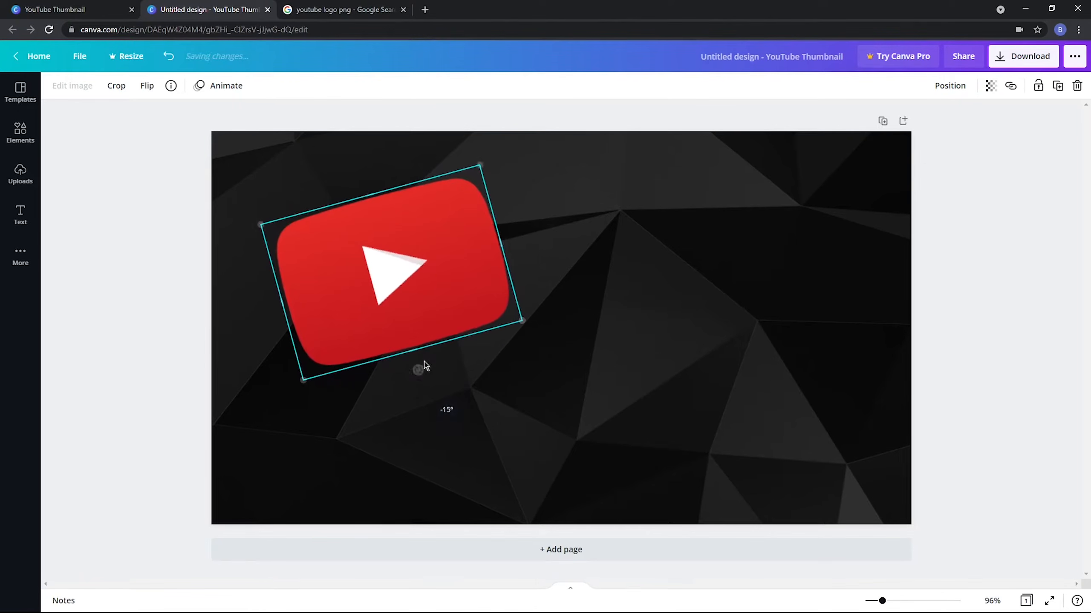
- Move the tilted logo into the thumbnail's upper-left corner and enlarge it slightly so it meets the page edges
left_click_drag(400, 298, 353, 247)
left_click_drag(227, 175, 199, 167)
left_click_drag(292, 247, 288, 242)
left_click_drag(376, 258, 378, 271)
left_click(195, 320)
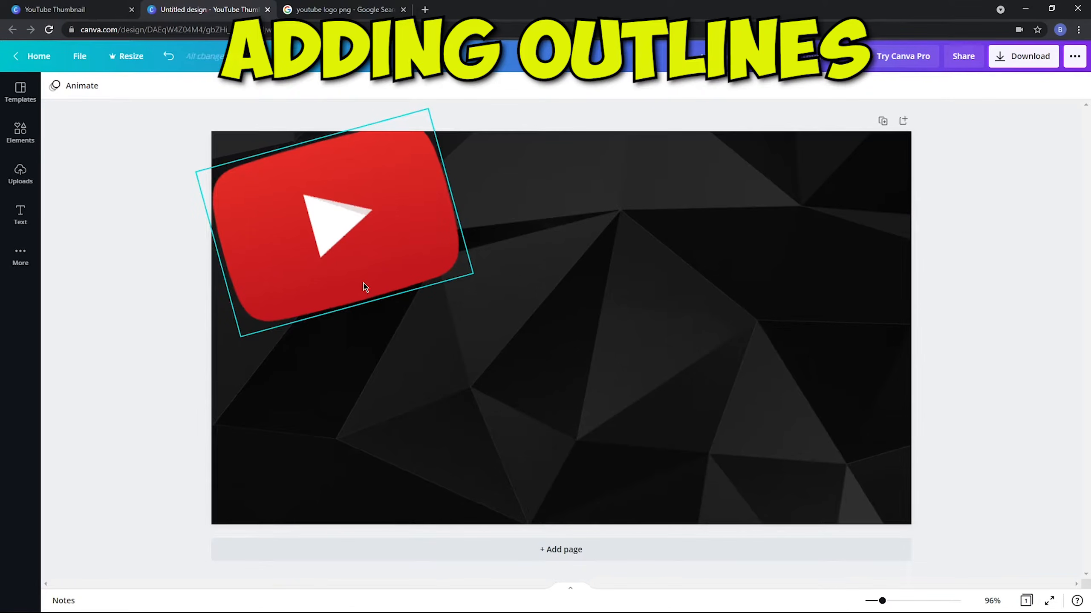
- Duplicate the tilted YouTube logo and place the copy over the original, shifted slightly downward
left_click(365, 287)
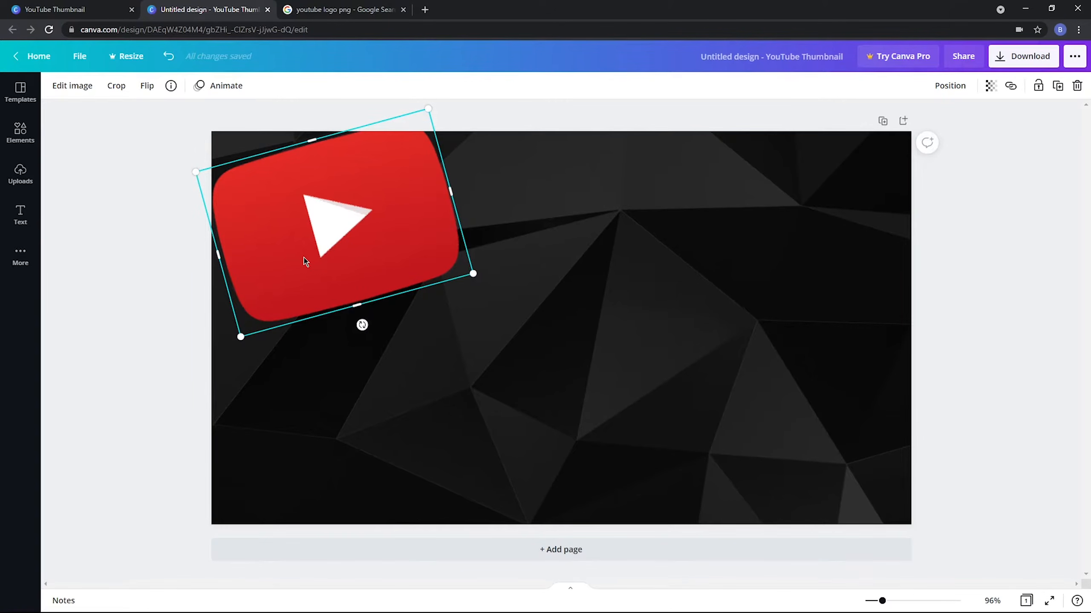
key("ctrl+c")
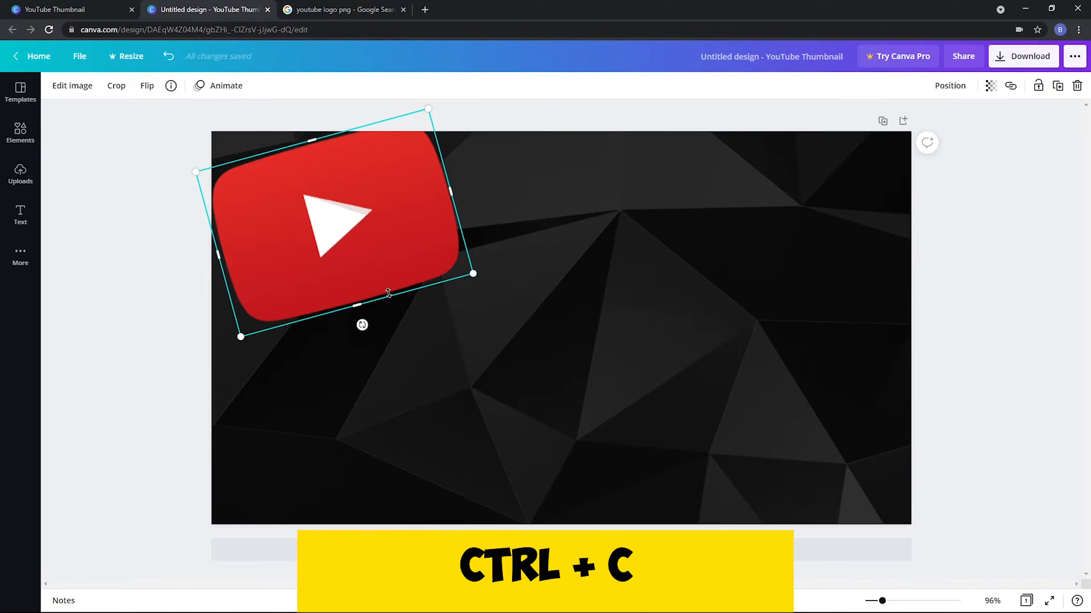
key("ctrl+v")
left_click_drag(390, 262, 572, 361)
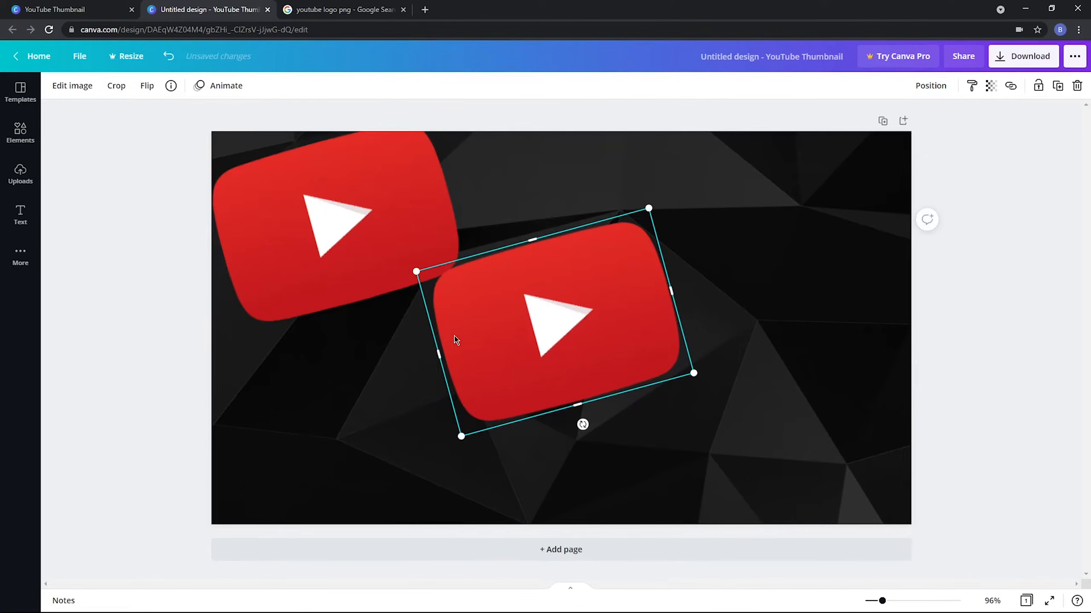
left_click_drag(586, 371, 382, 275)
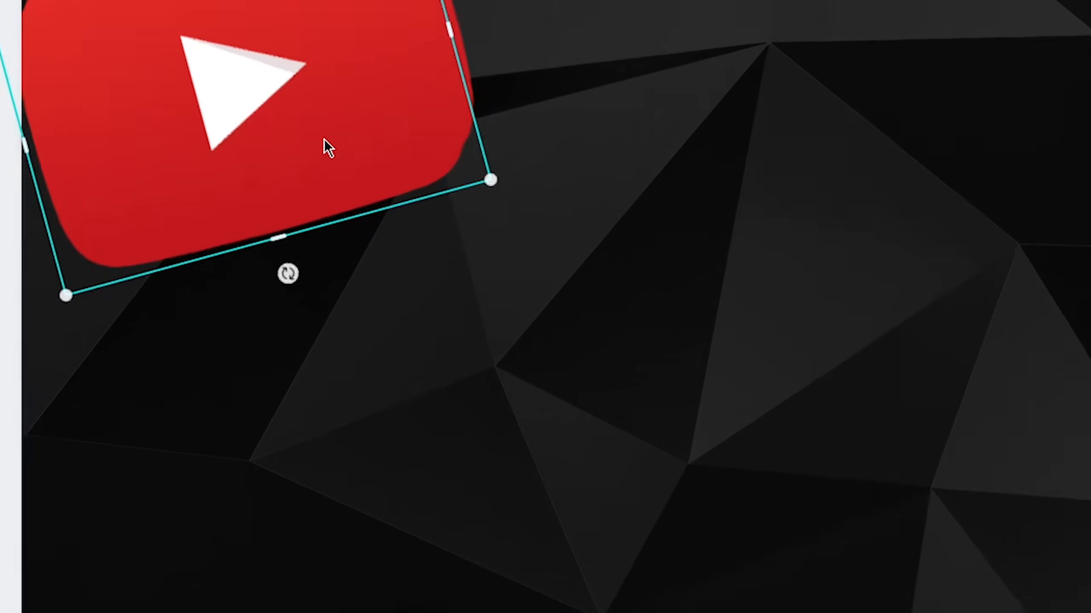
- Send the shifted logo copy behind the original and set its brightness to 100 to form a light outline
right_click(370, 250)
left_click(406, 262)
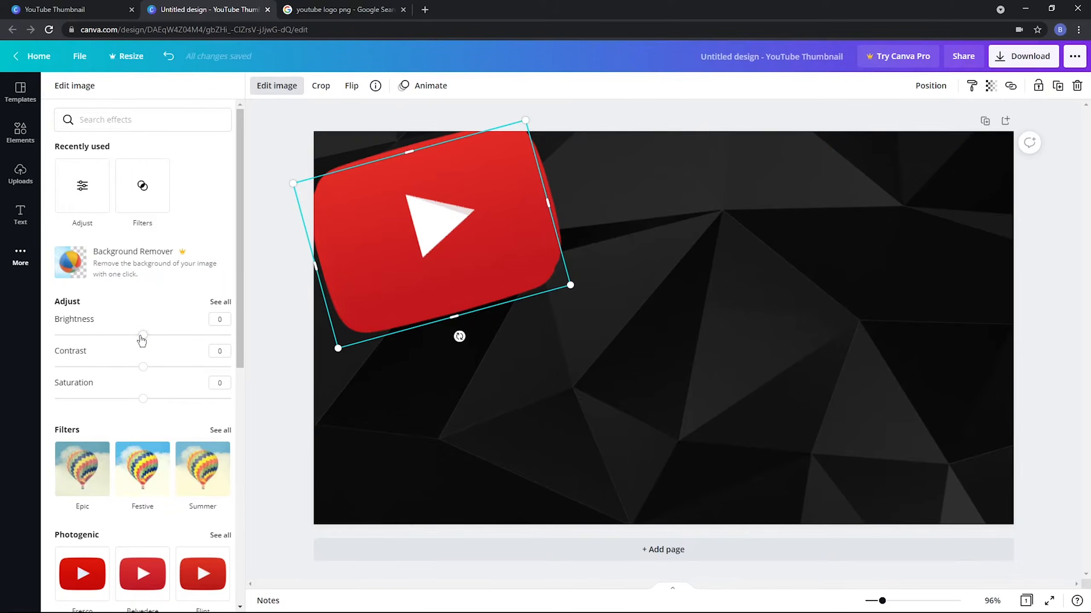
left_click_drag(142, 337, 231, 337)
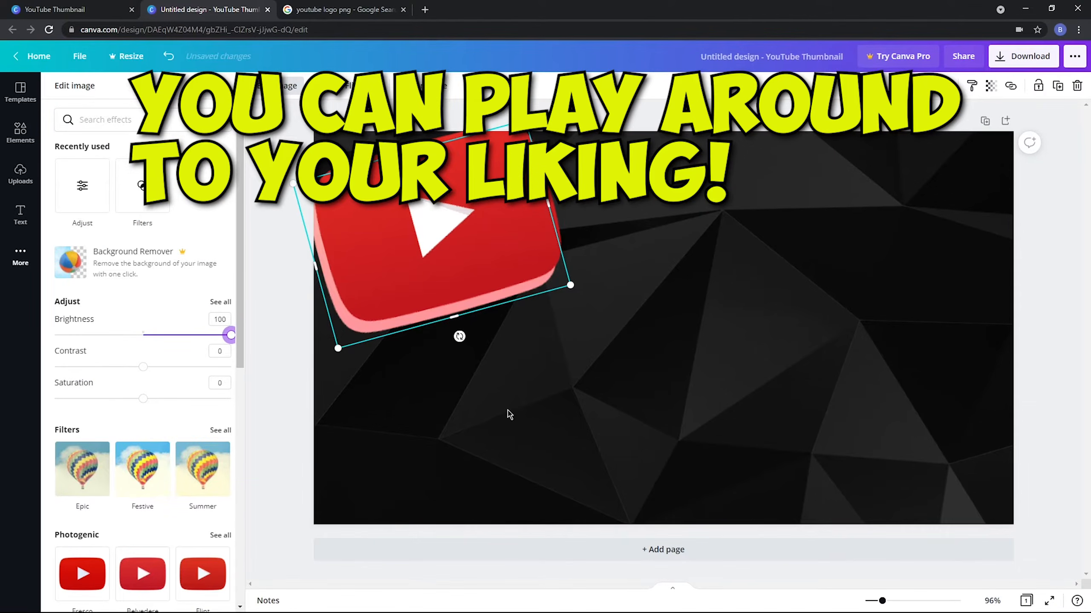
left_click(475, 419)
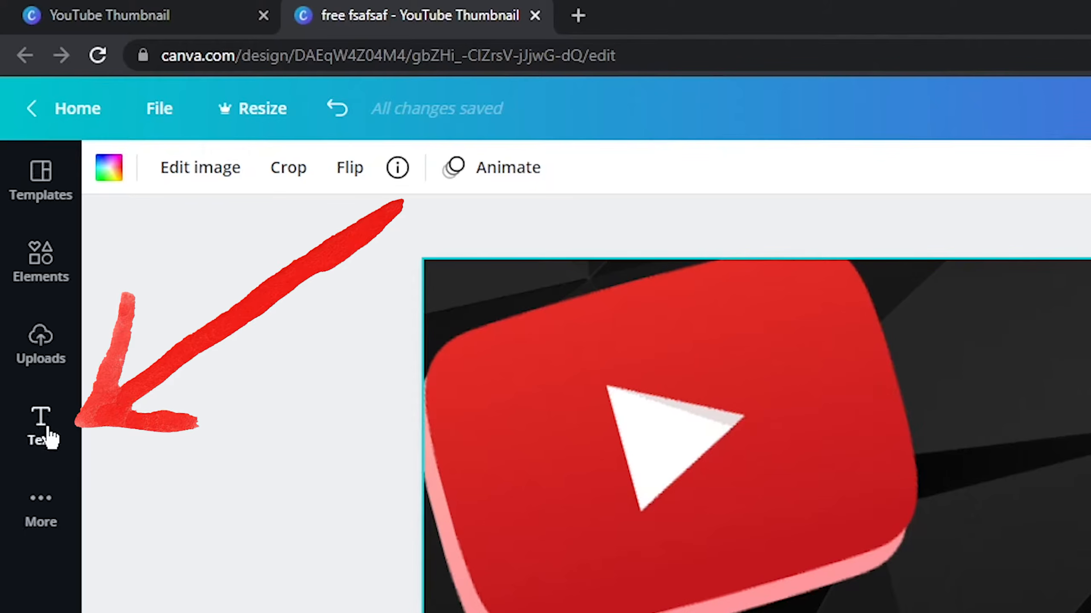
- Add a heading text box and move it near the top of the thumbnail, beside the YouTube logo
left_click(41, 425)
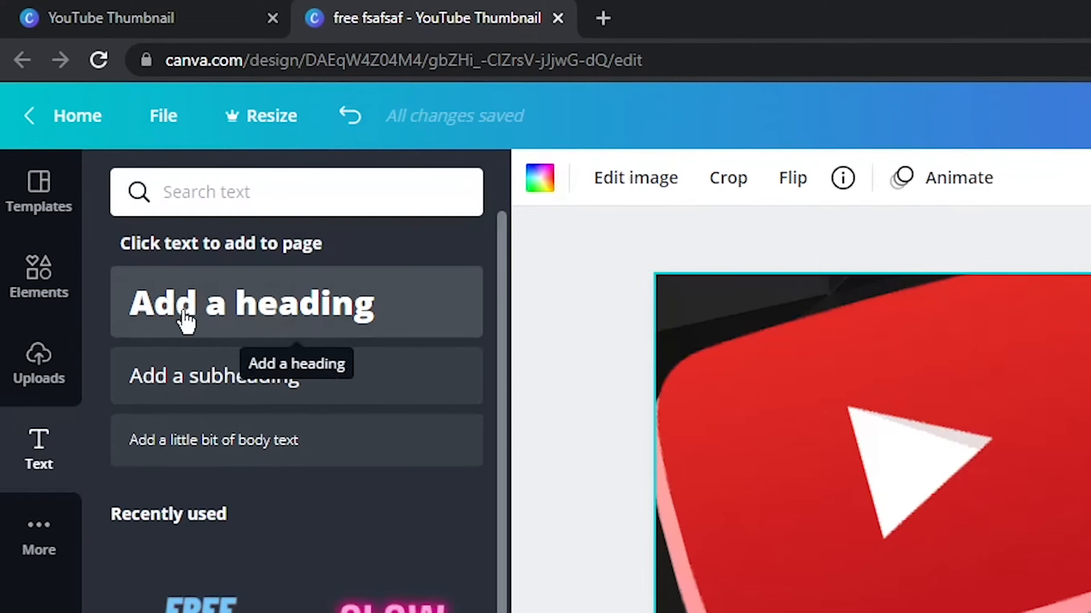
left_click_drag(217, 328, 620, 336)
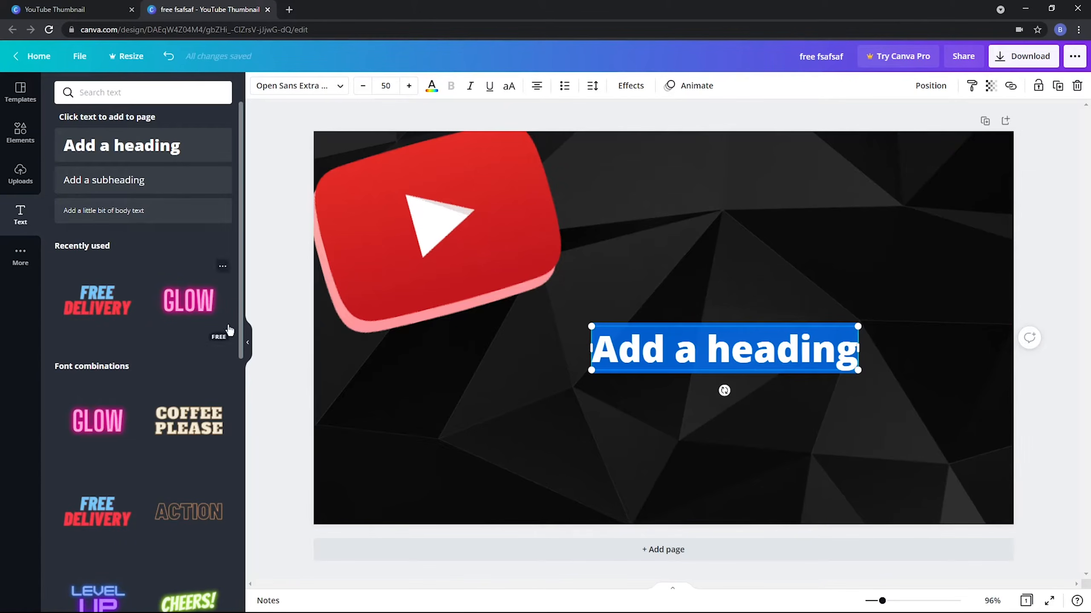
left_click(249, 347)
left_click_drag(633, 346, 598, 318)
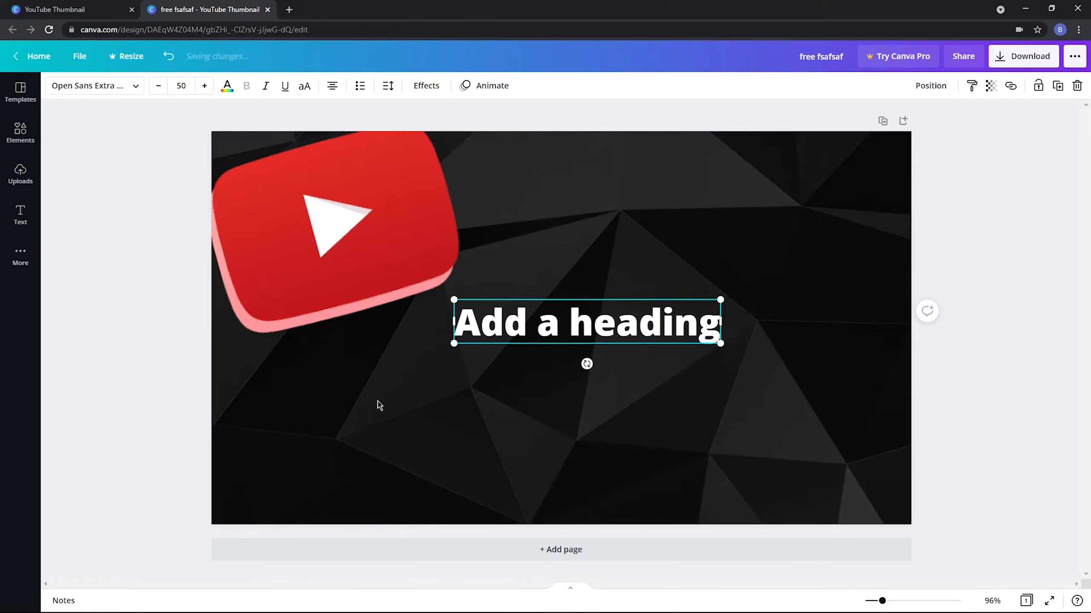
double_click(655, 339)
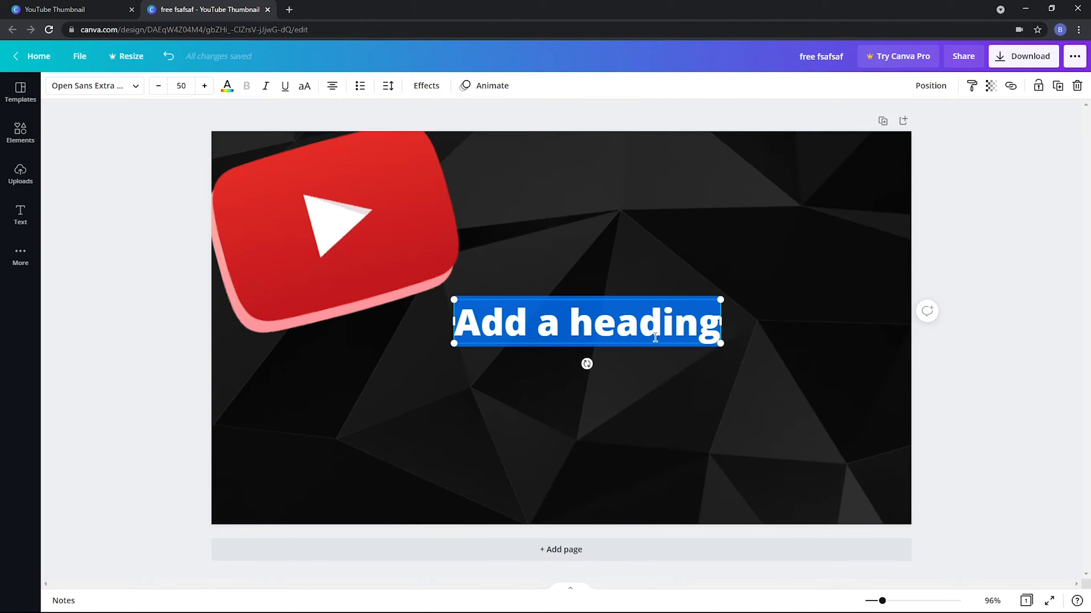
left_click_drag(655, 339, 669, 218)
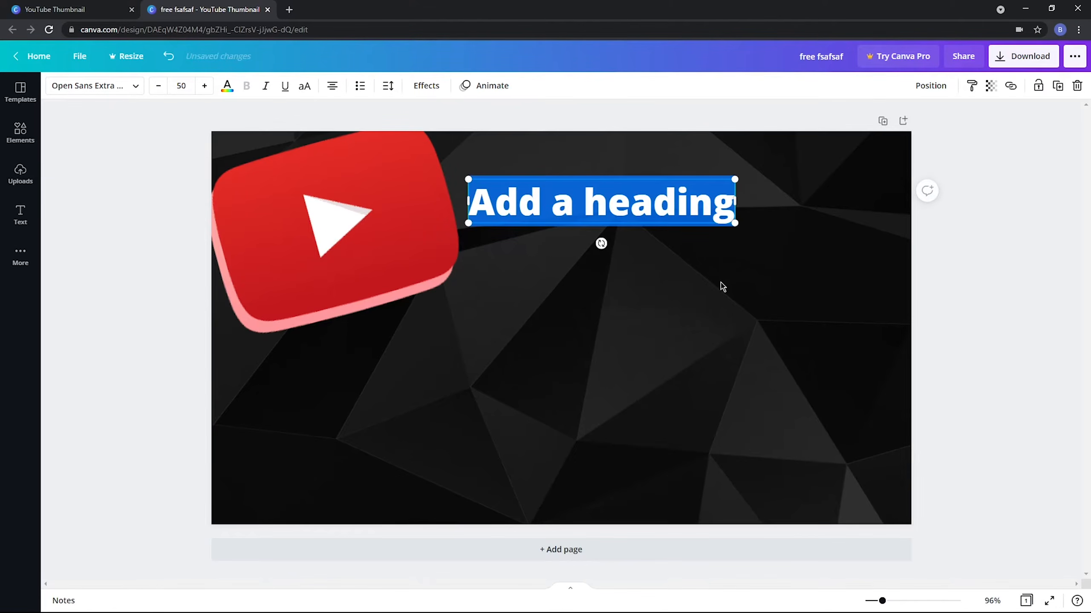
- Replace the placeholder heading text with "HOW TO"
type("HOW TPO")
key("BackSpace")
key("BackSpace")
type("O")
left_click(721, 288)
- Enlarge the HOW TO heading to font size 127 and position it beside the logo
left_click(640, 202)
left_click_drag(640, 201, 864, 289)
left_click_drag(612, 185, 606, 204)
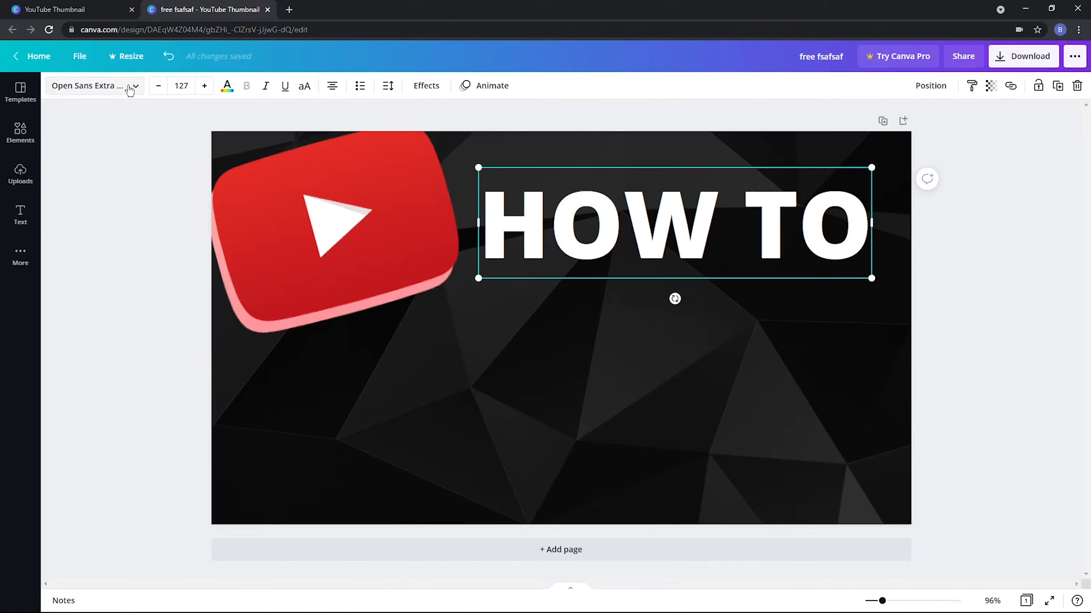
- Change the HOW TO heading's font to Bangers from the English fonts
left_click(240, 151)
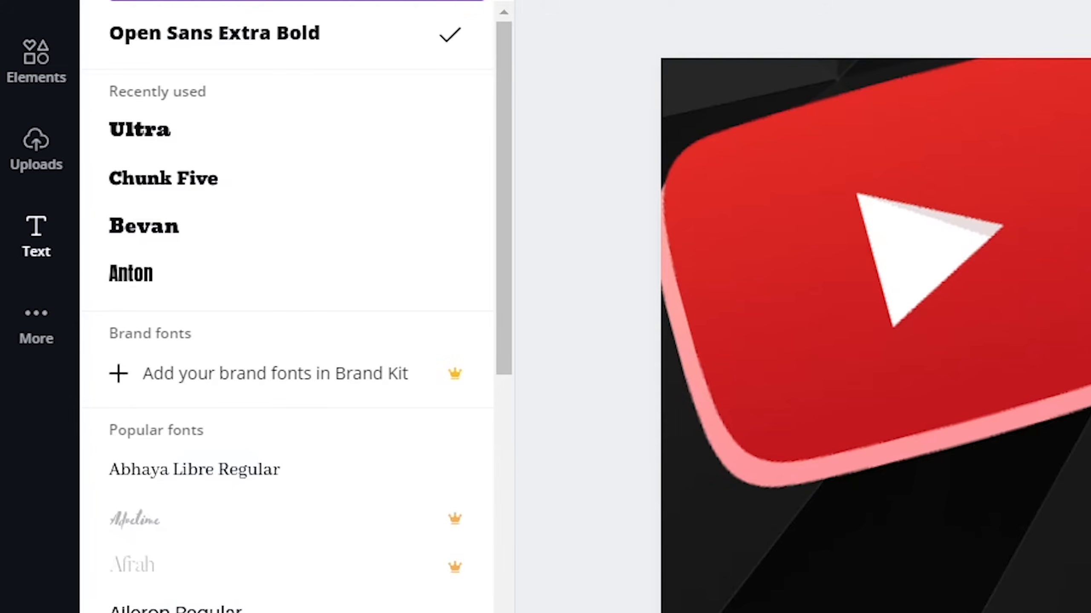
scroll(491, 451, "down", 3)
left_click_drag(503, 404, 517, 612)
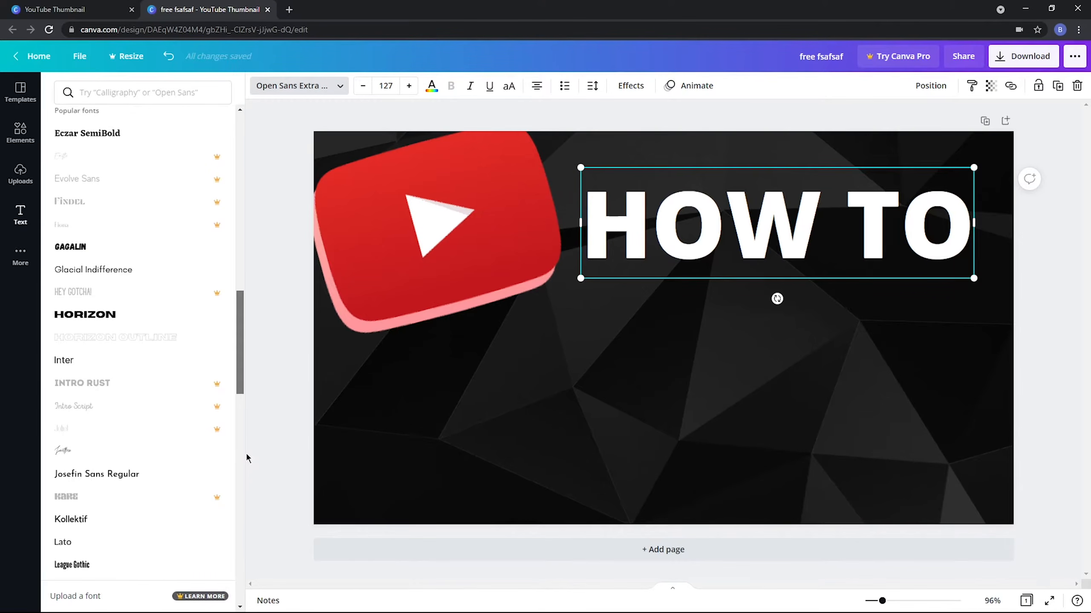
left_click_drag(247, 456, 246, 469)
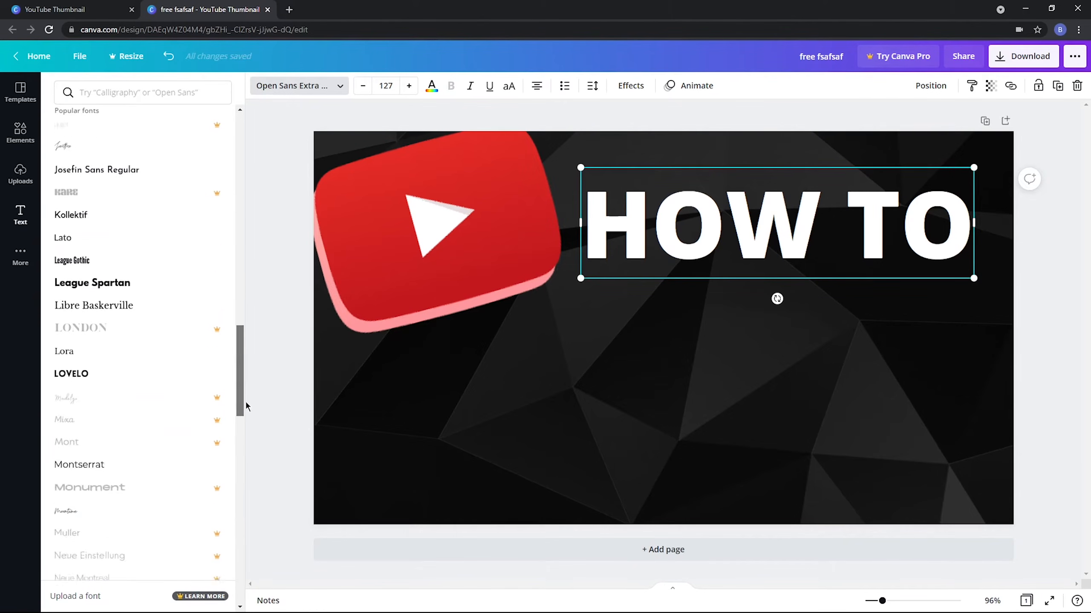
left_click_drag(246, 406, 255, 428)
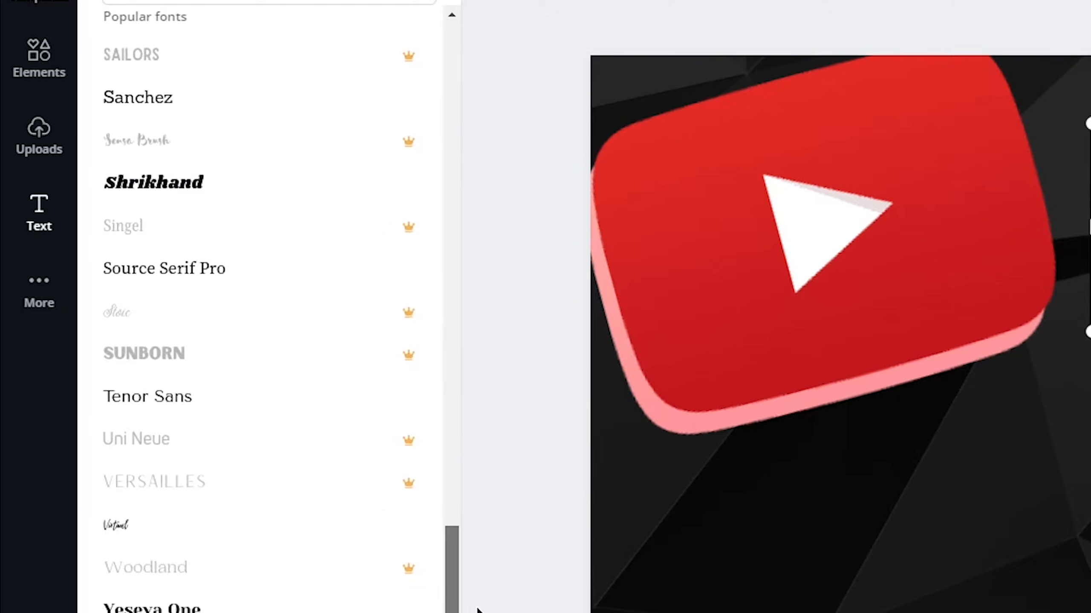
left_click_drag(478, 610, 478, 612)
scroll(269, 318, "down", 16)
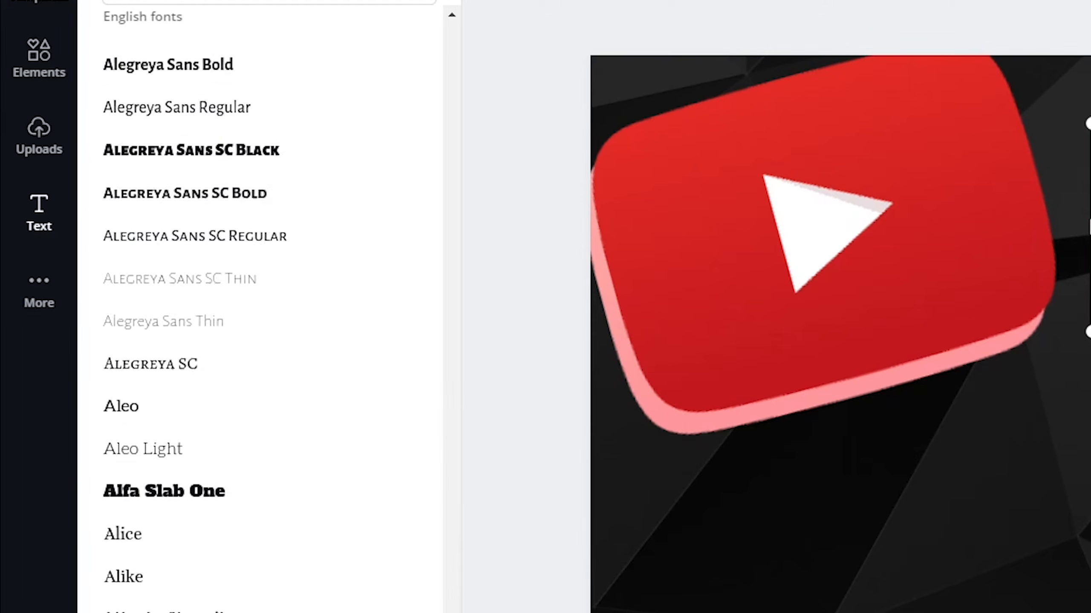
scroll(269, 317, "down", 15)
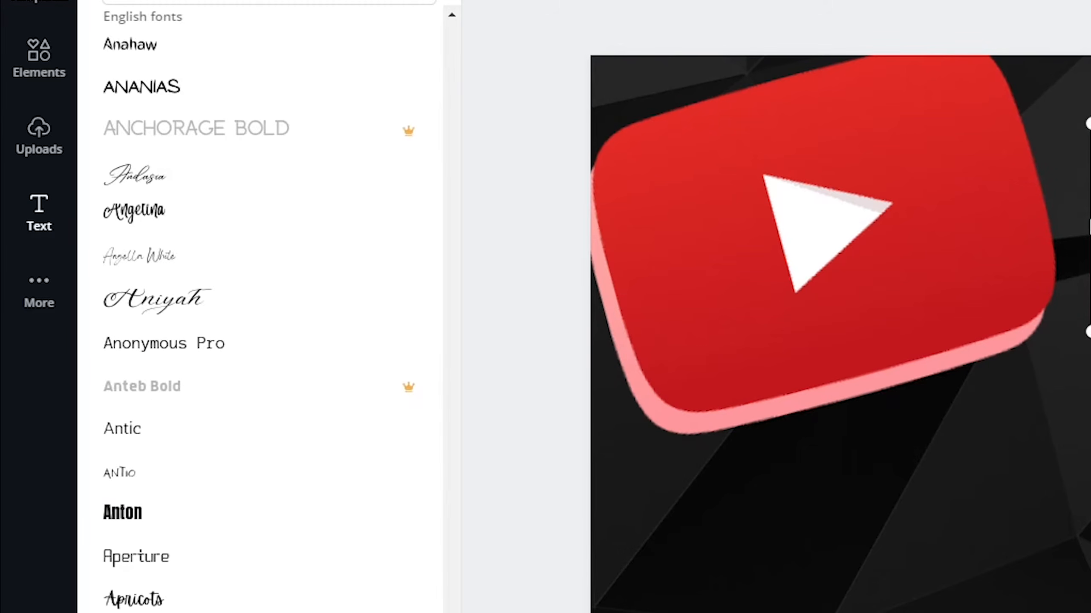
scroll(269, 318, "down", 10)
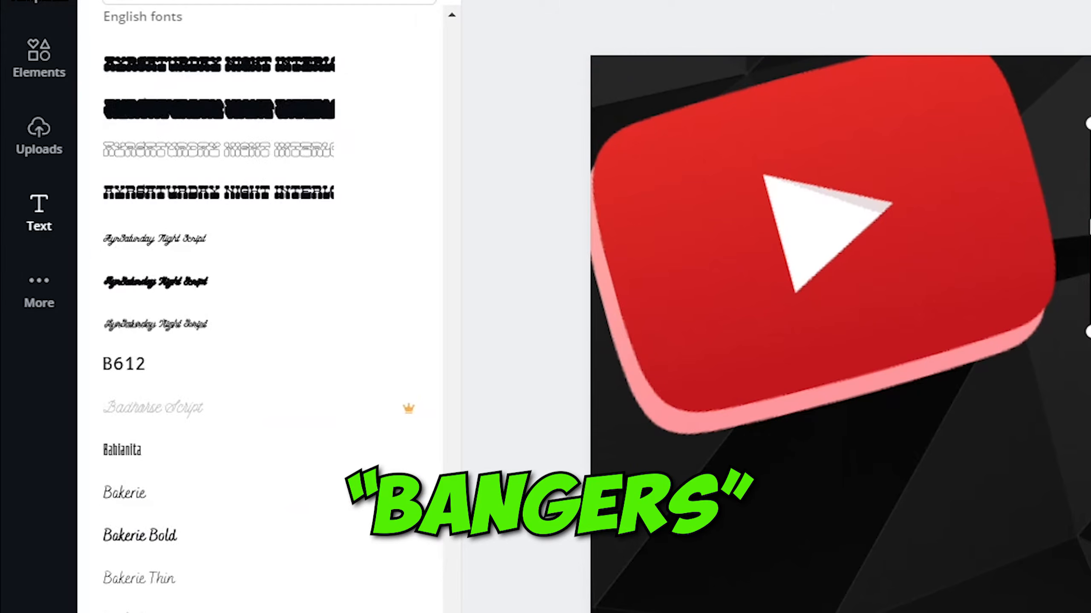
left_click(118, 500)
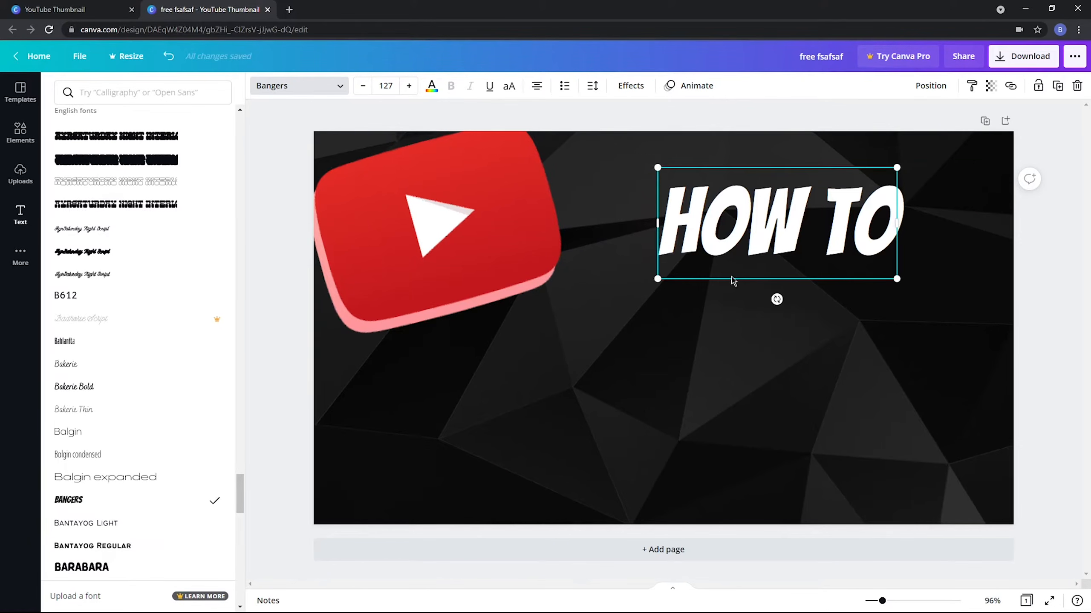
- Enlarge the HOW TO heading to span the space between the logo and the page's edge, and adjust its position
left_click_drag(702, 242, 888, 316)
left_click_drag(823, 258, 815, 257)
left_click(788, 318)
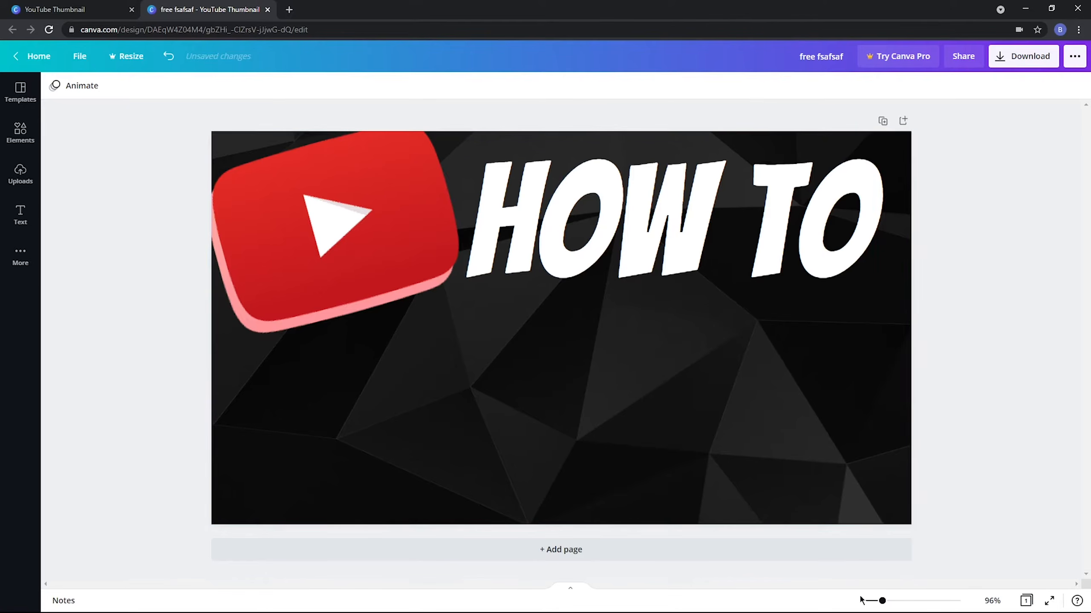
- Reduce the HOW TO heading to font size 188 and recentre it in the space beside the logo
mouse_move(879, 604)
left_mouse_down()
mouse_move(866, 603)
mouse_move(880, 608)
left_mouse_up()
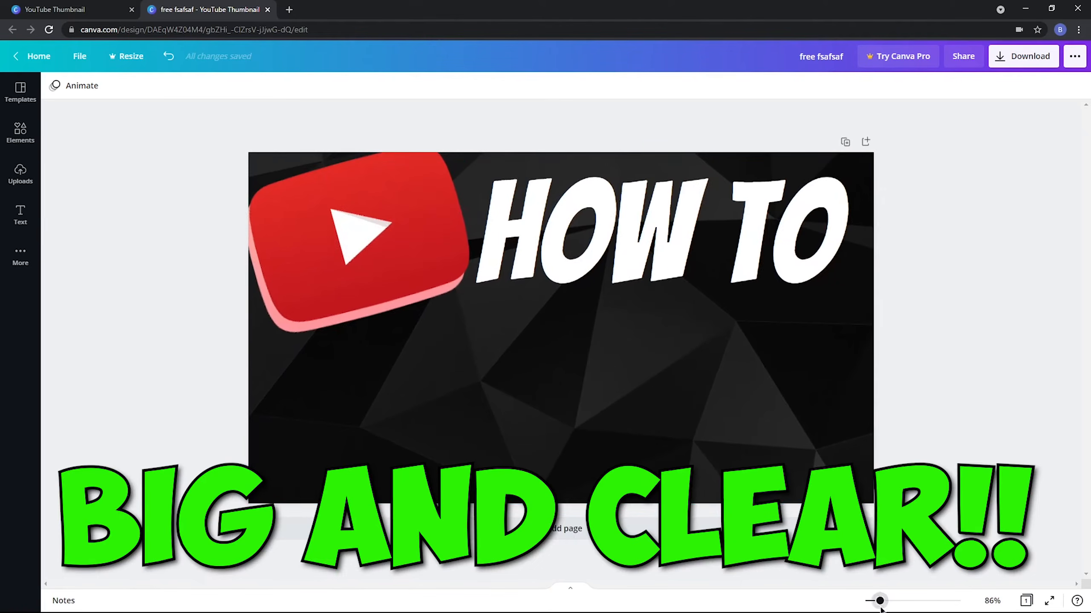
left_click(722, 281)
left_click_drag(841, 320, 795, 300)
left_click_drag(688, 235, 725, 247)
left_click(883, 297)
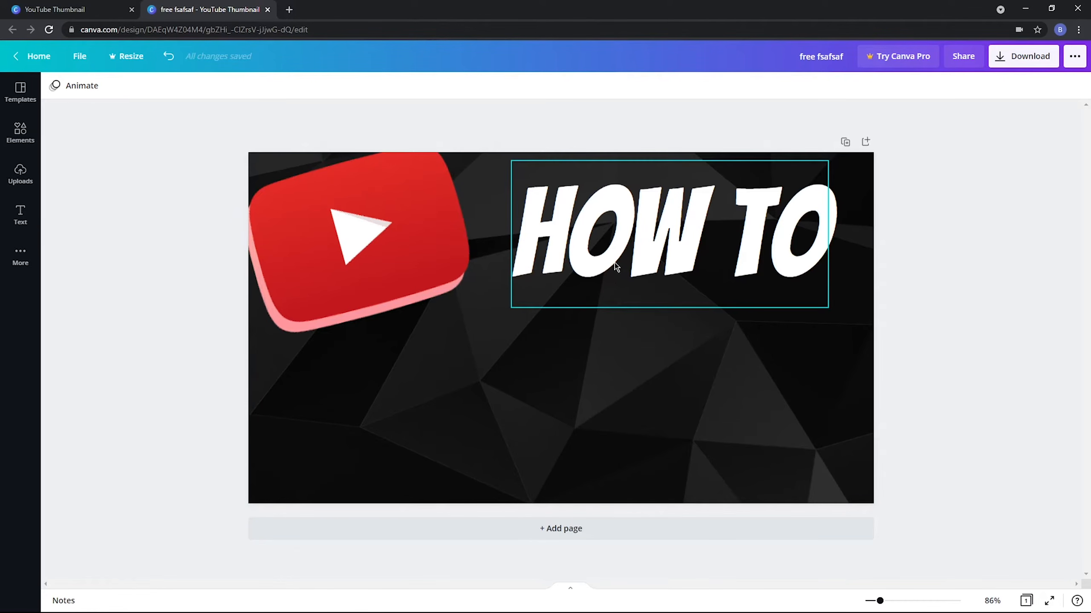
- Change the HOW TO heading's text colour to the light green default colour
left_click(589, 250)
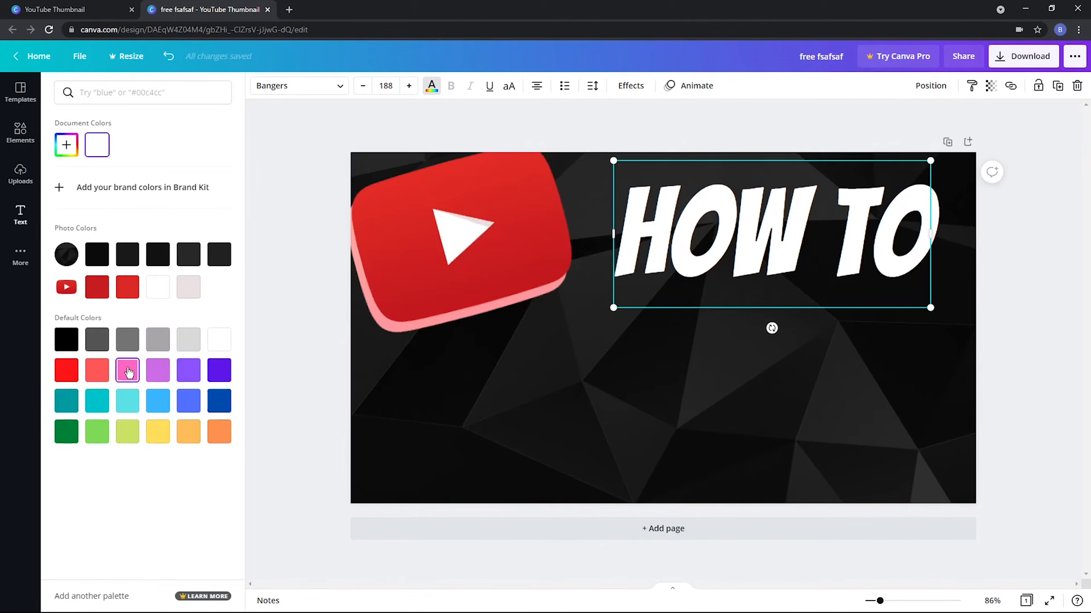
left_click(93, 437)
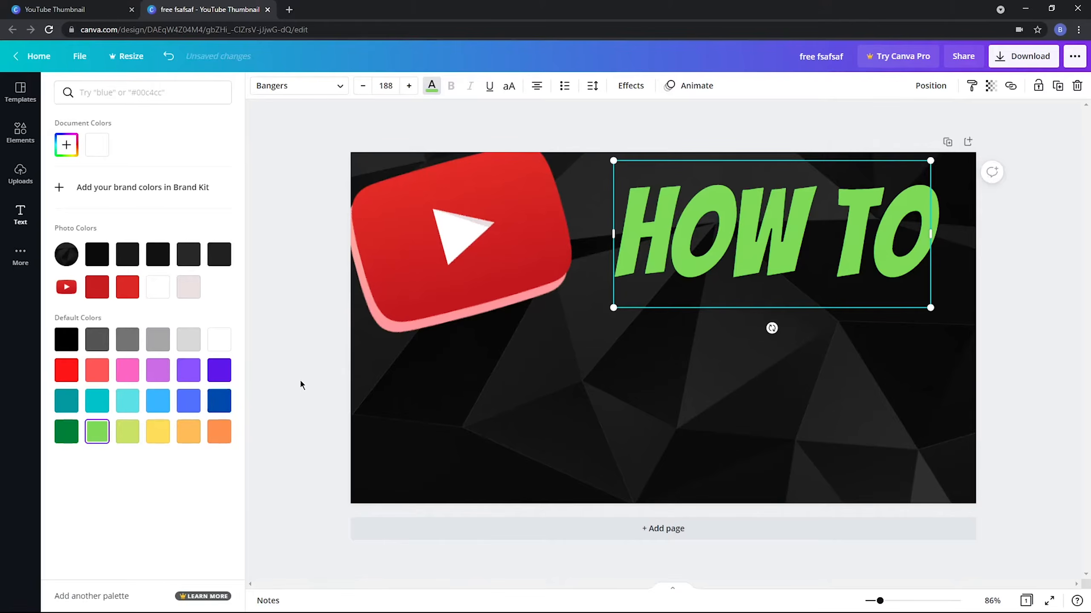
left_click(301, 380)
- Enlarge the green HOW TO heading to font size 198 and shift it slightly toward the top of the page
left_click_drag(511, 308, 494, 316)
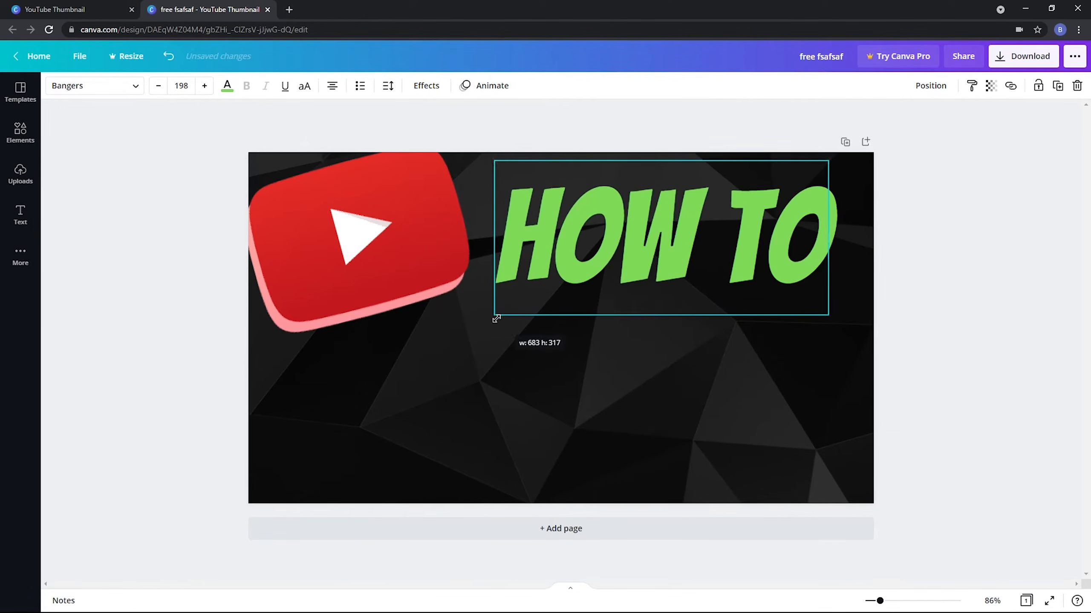
left_click_drag(585, 247, 587, 246)
left_click(215, 244)
- Try the Glitch, Neon, Splice, Echo and Lift effects on the HOW TO heading and apply the Shadow effect
left_click(530, 244)
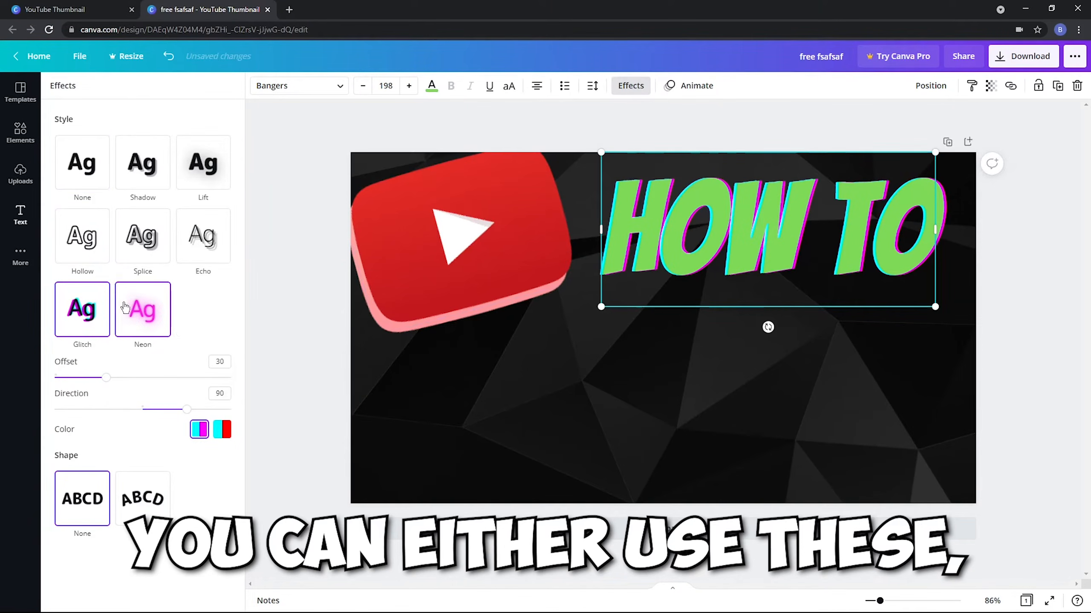
left_click(125, 307)
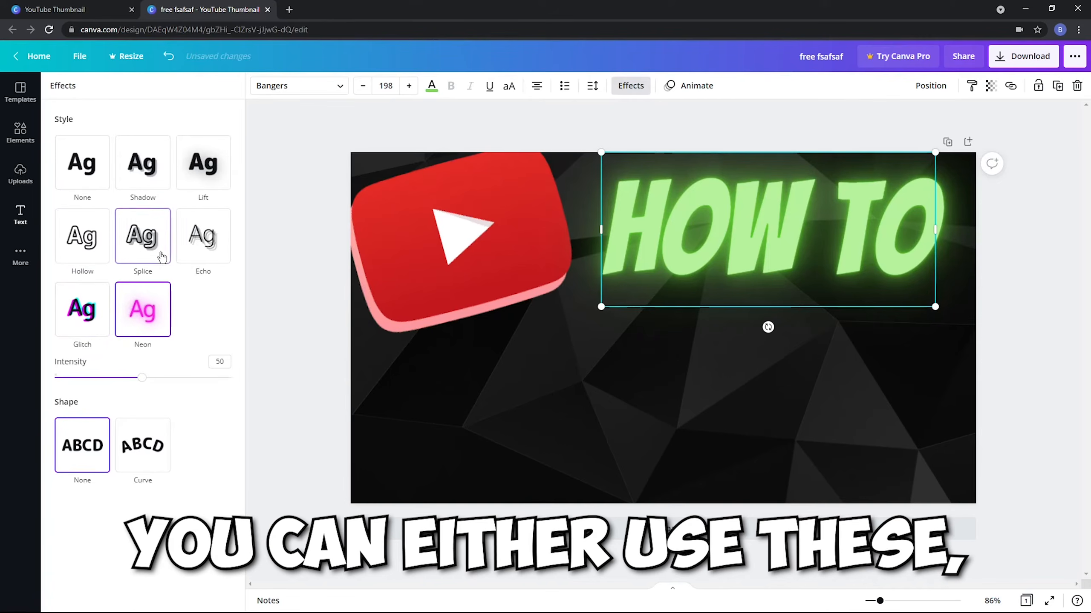
left_click(148, 241)
left_click(201, 241)
left_click(200, 168)
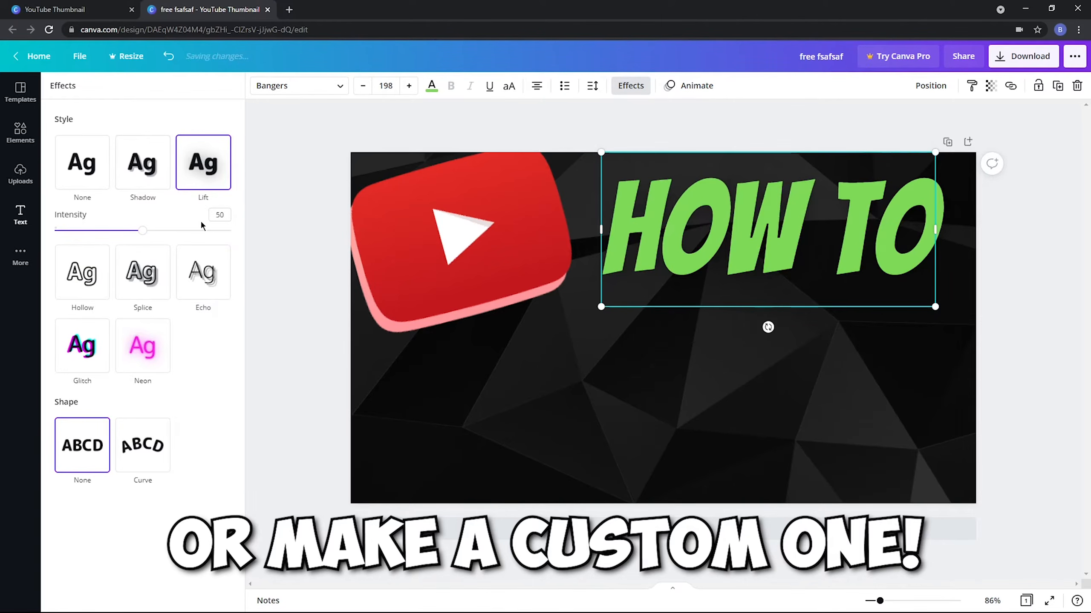
left_click(150, 186)
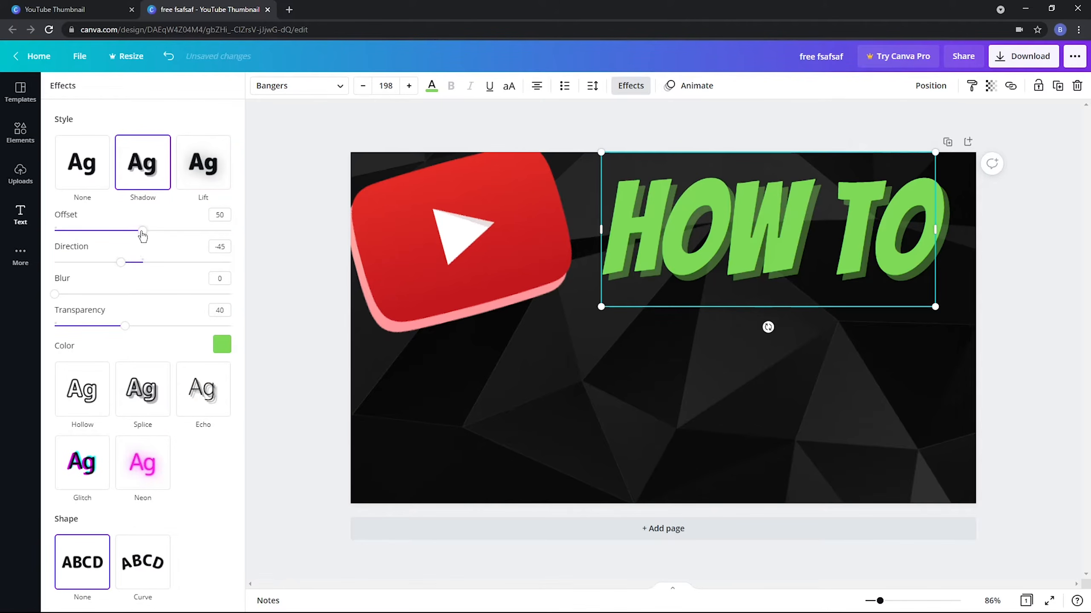